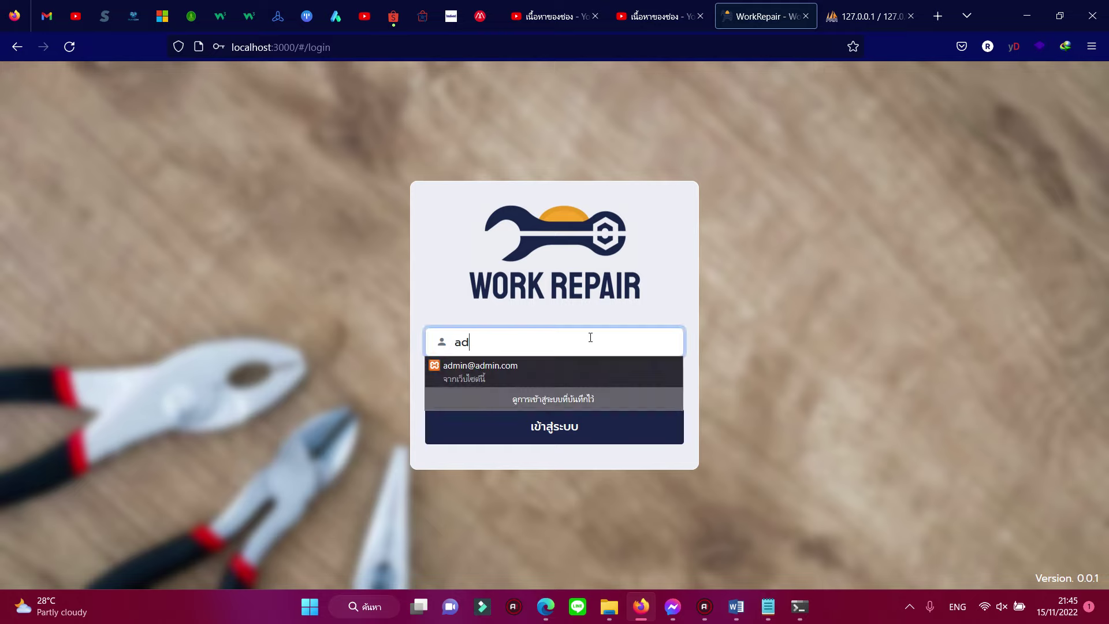
Step: Sign in to the admin account, correcting the password after the first attempt is rejected
left_click(360, 348)
left_click(507, 383)
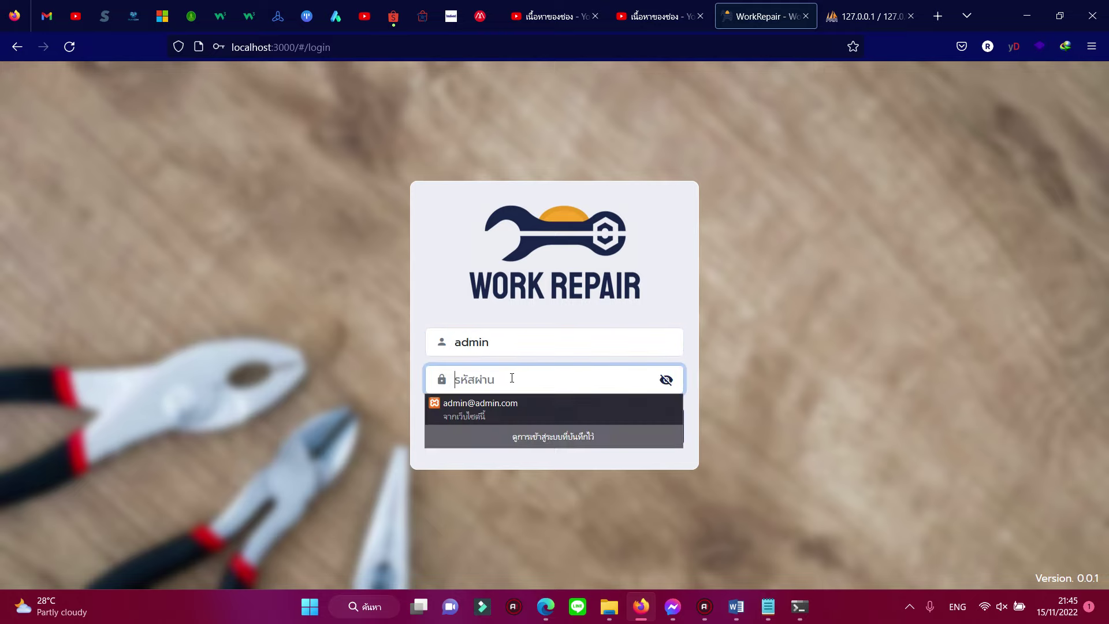
type("12")
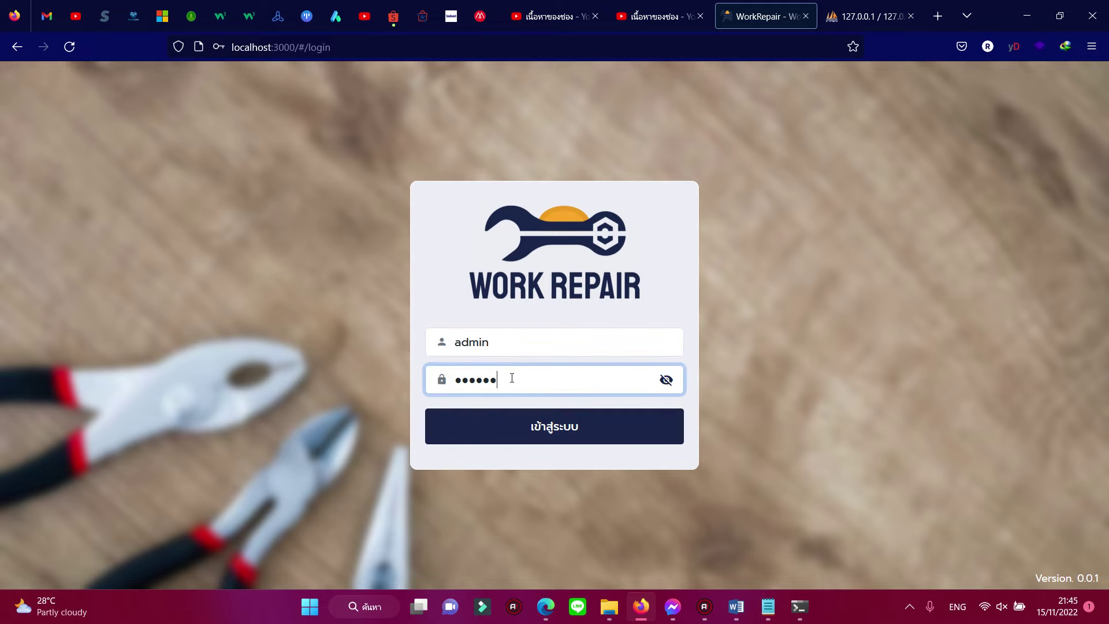
left_click(491, 420)
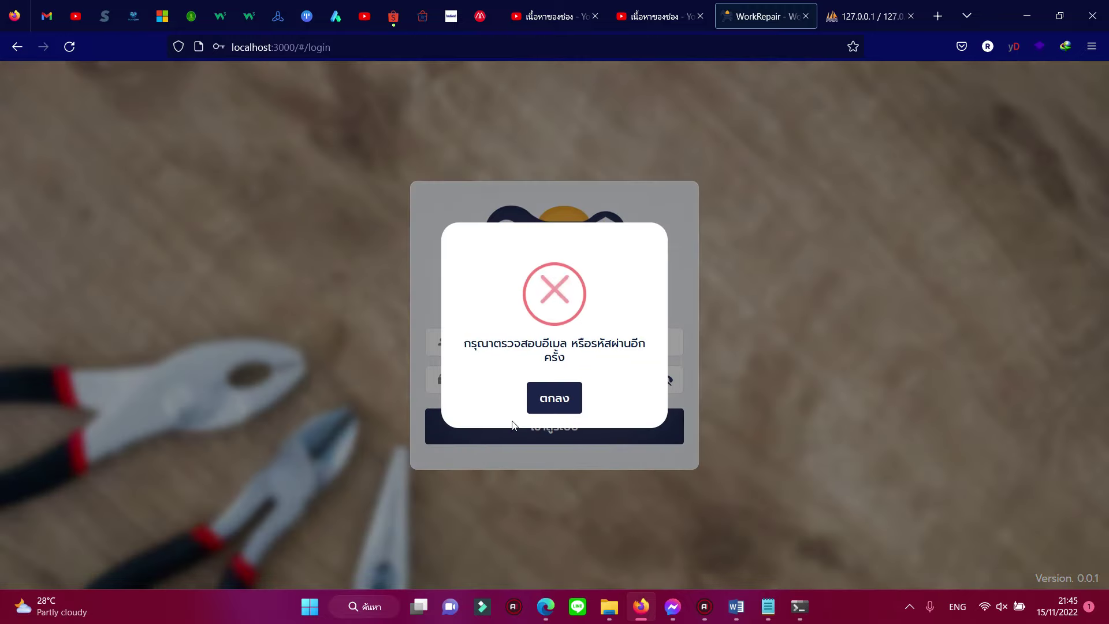
left_click(547, 399)
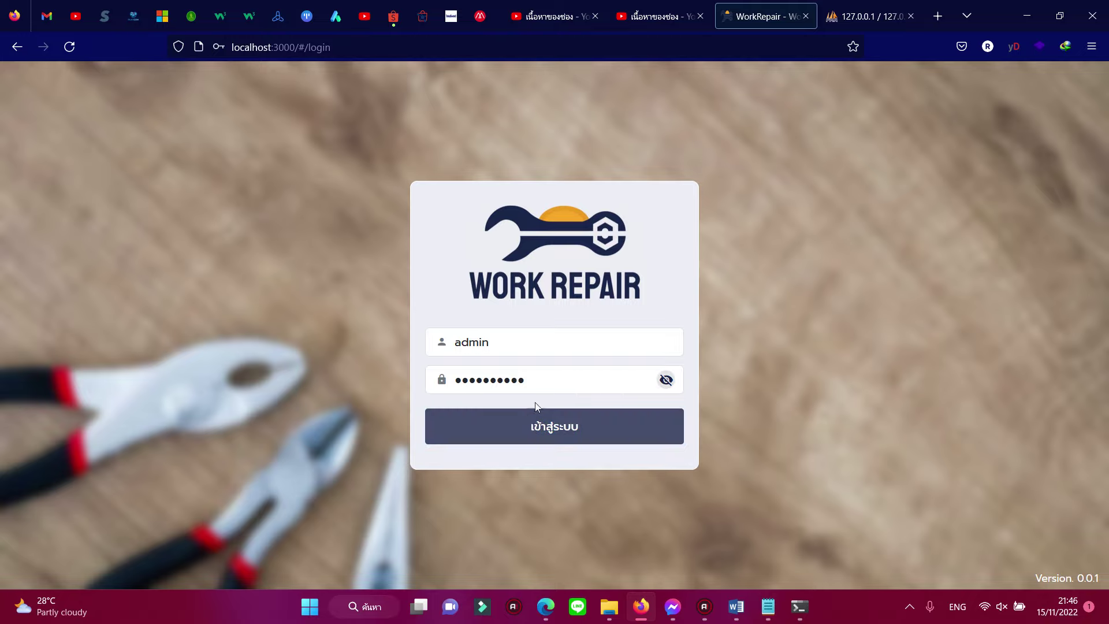
left_click(550, 381)
key("BackSpace")
key("BackSpace")
left_click(520, 427)
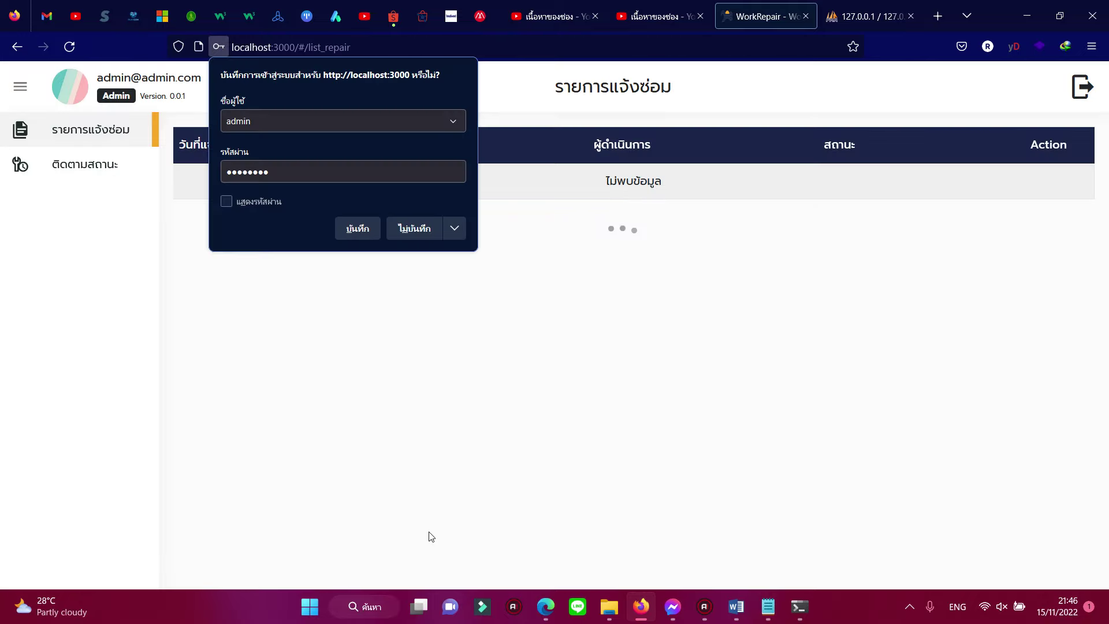
Step: Browse the repair request list and status tracking pages, opening and closing the repair form
left_click(413, 230)
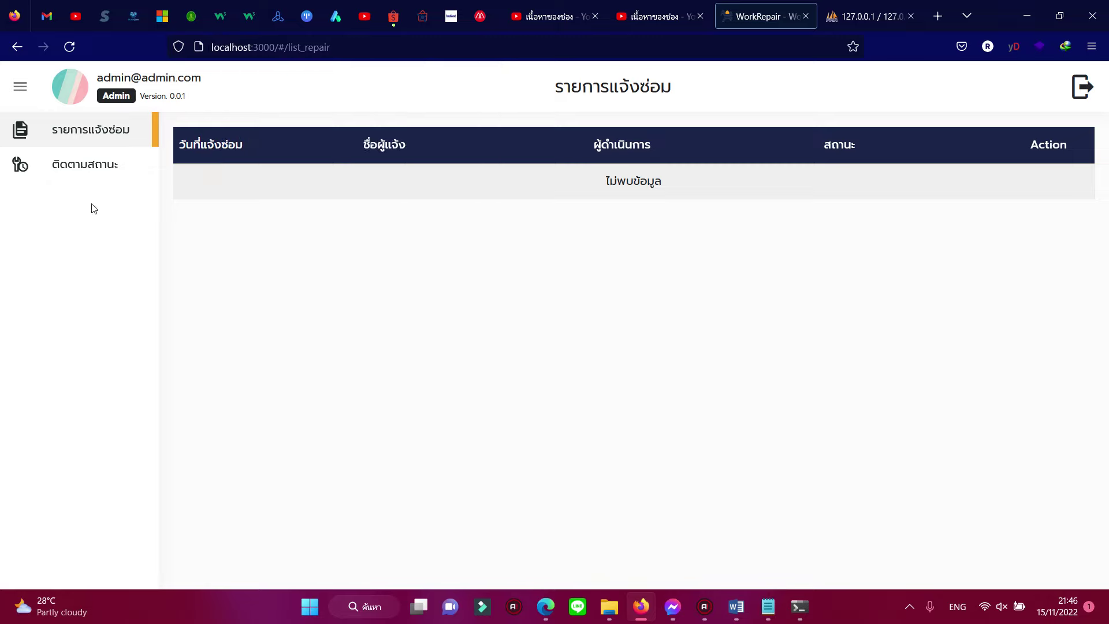
left_click(92, 137)
left_click(119, 173)
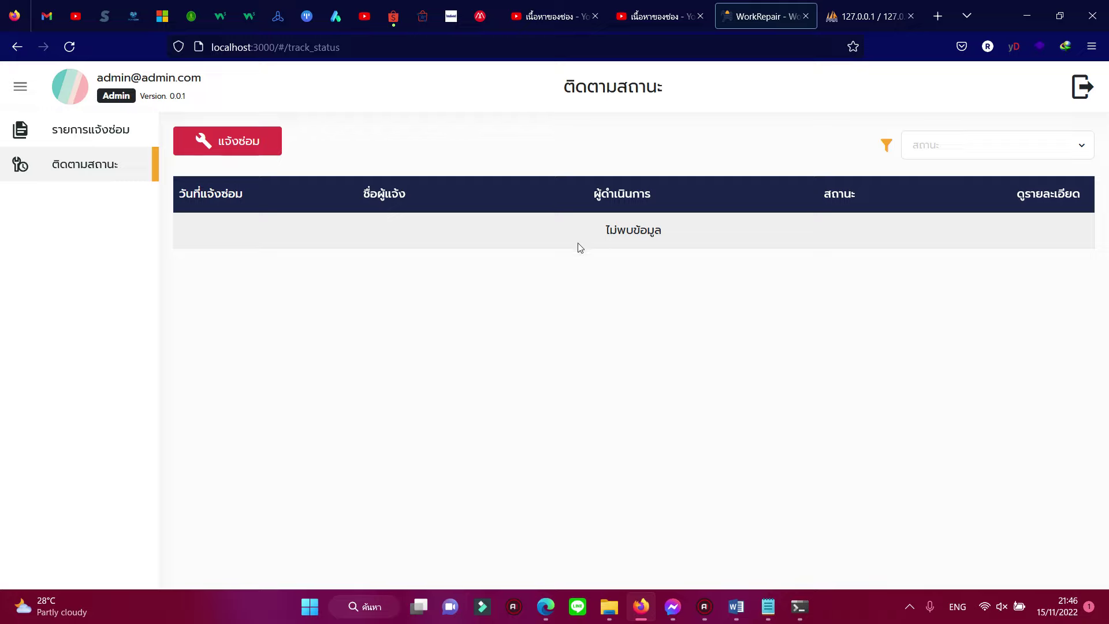
left_click(255, 154)
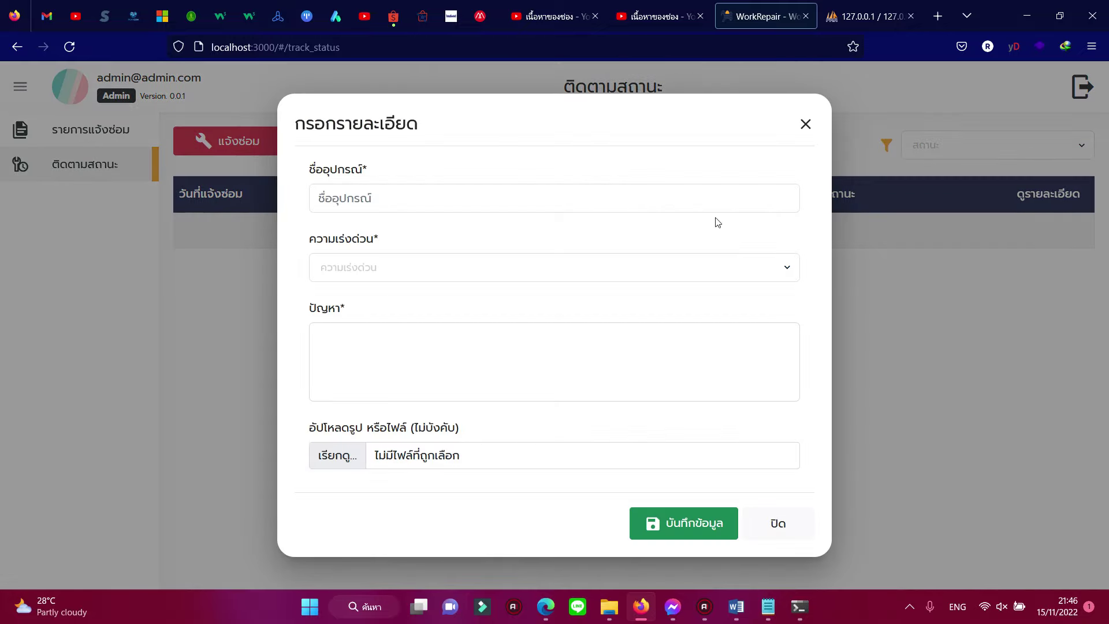
left_click(804, 123)
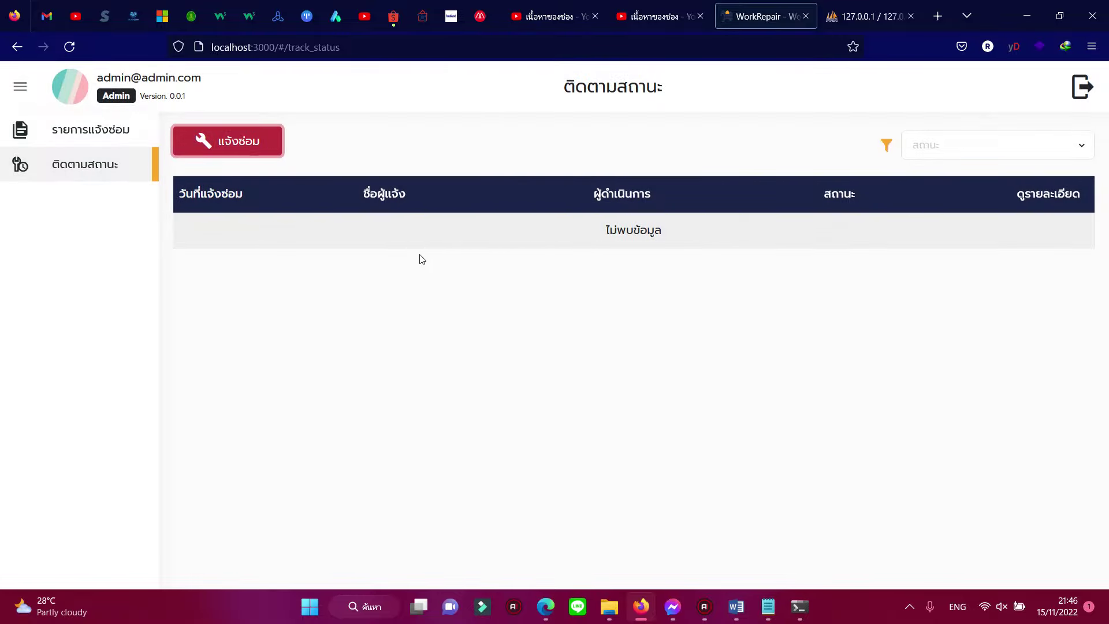
Step: Collapse and re-expand the side menu, then log out of the admin account
left_click(21, 89)
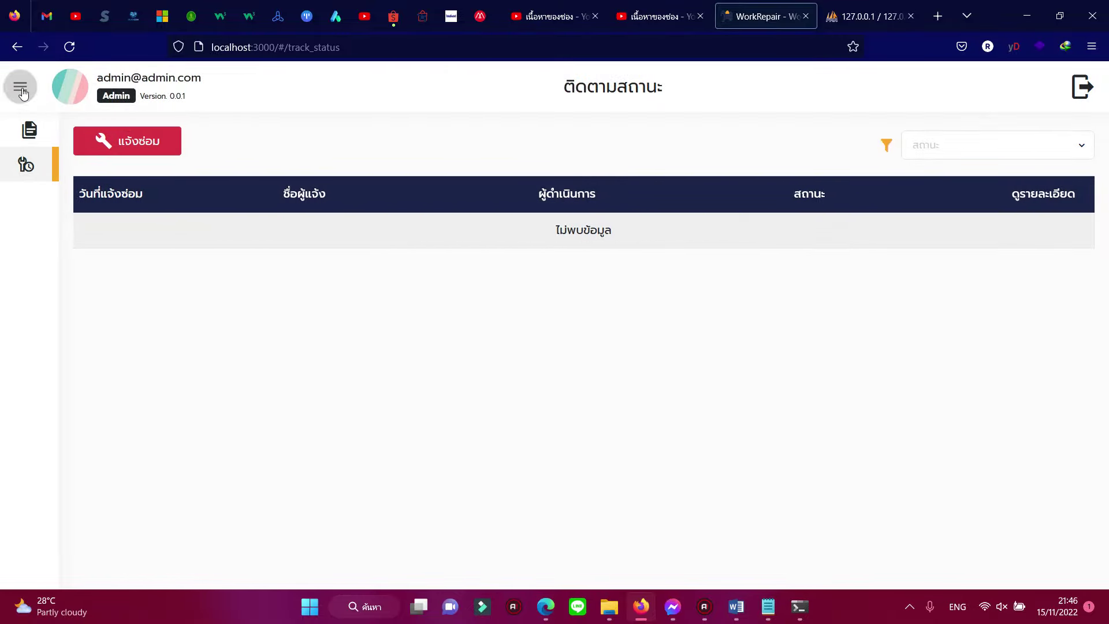
left_click(21, 90)
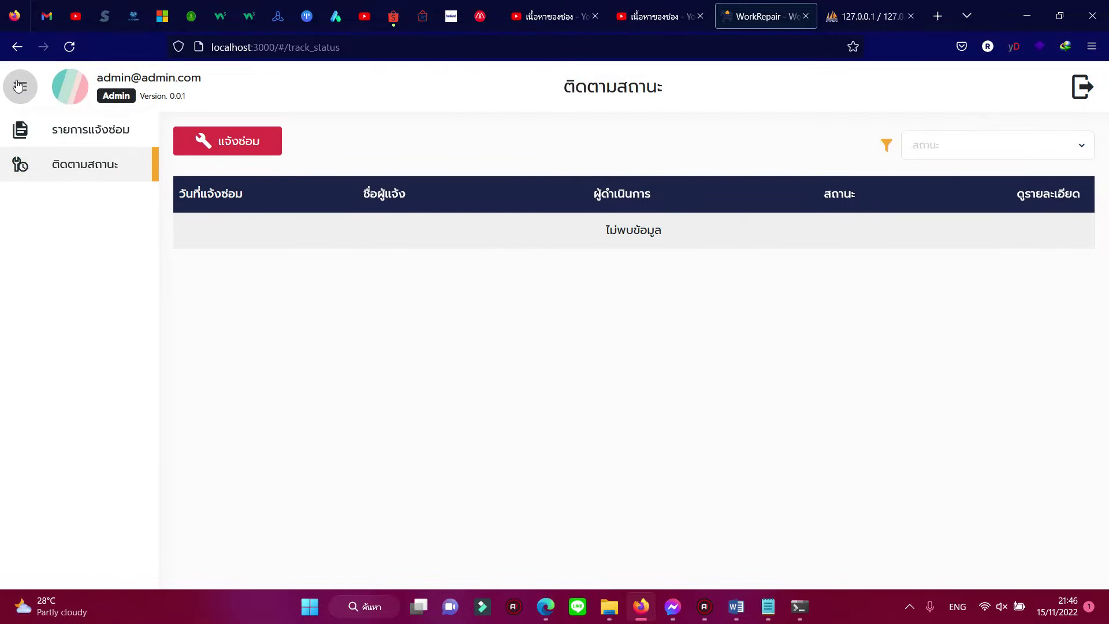
left_click(1082, 91)
left_click(520, 392)
Step: Log in with the 'user' account and decline saving the browser password
left_click_drag(569, 347, 406, 329)
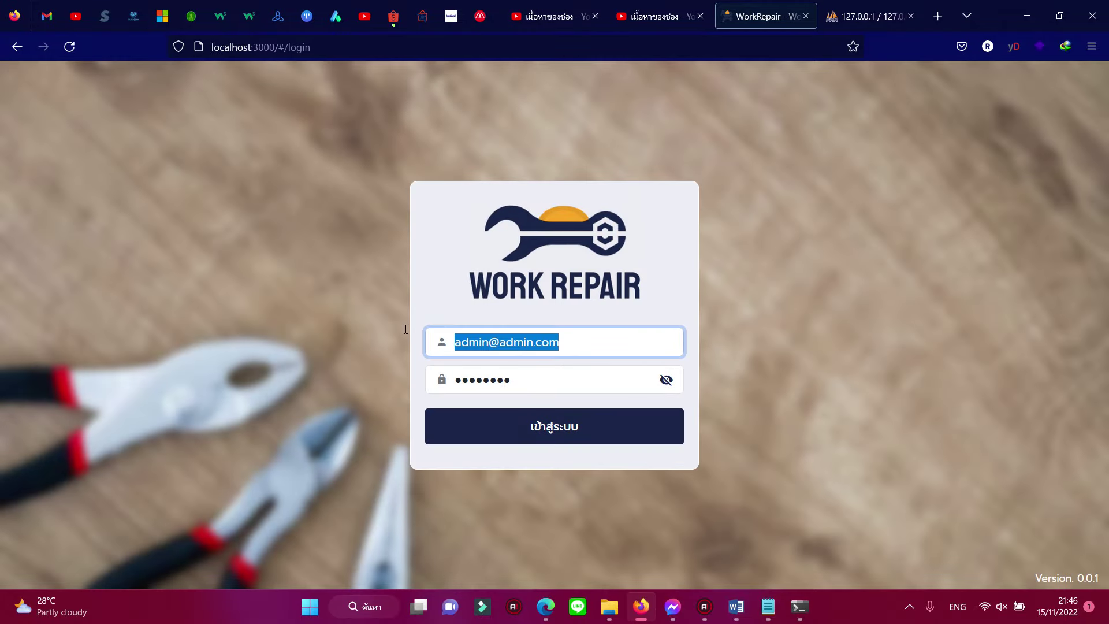
type("user")
key("Tab")
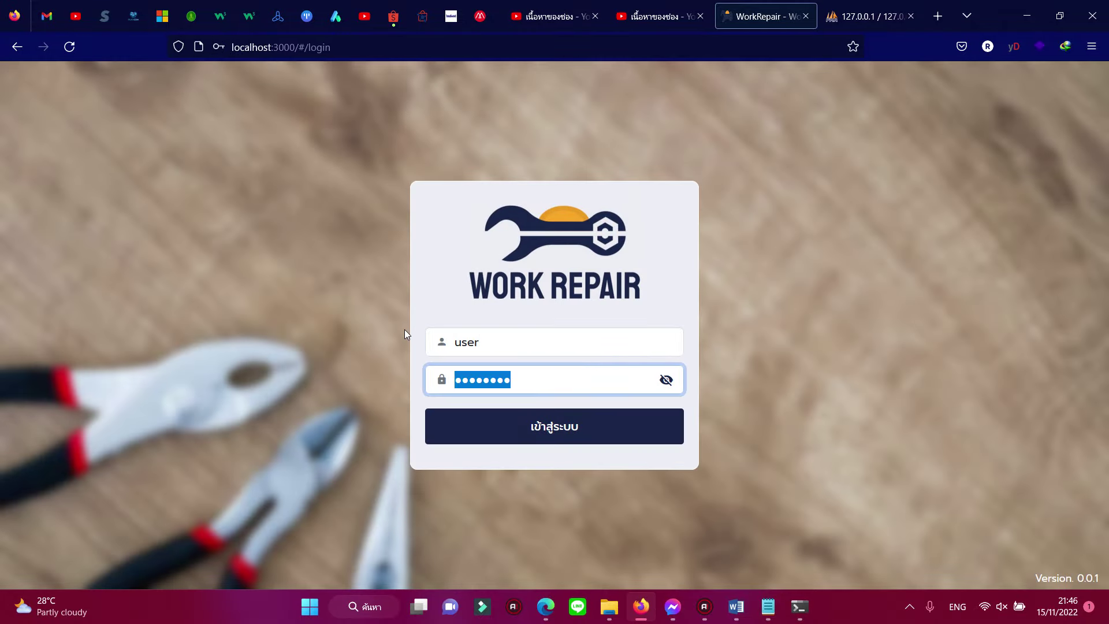
type("123456")
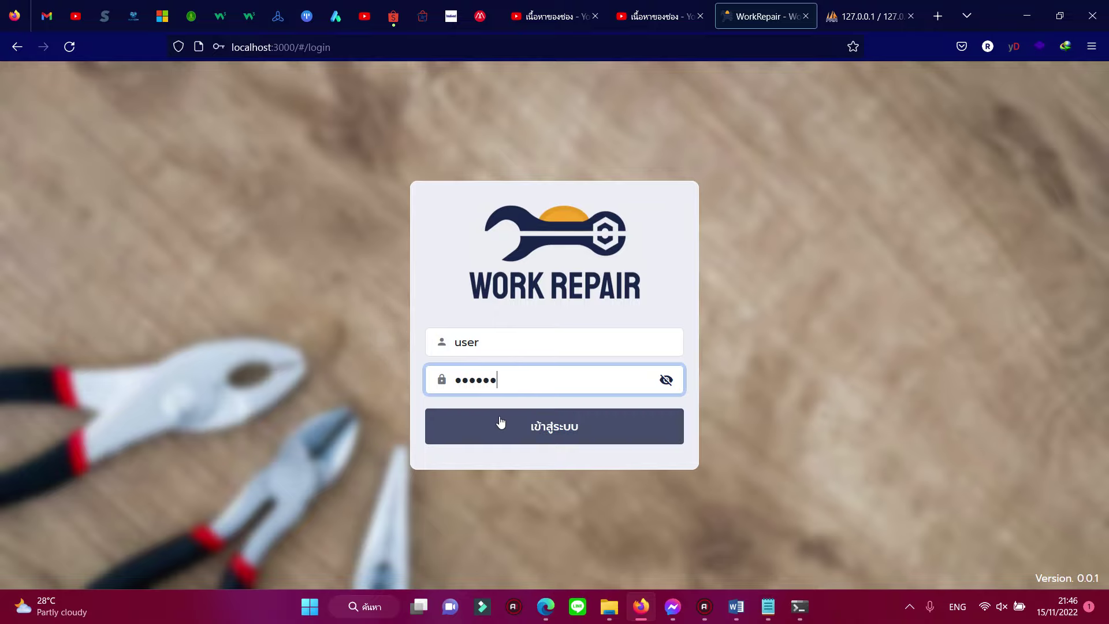
left_click(500, 422)
left_click(403, 231)
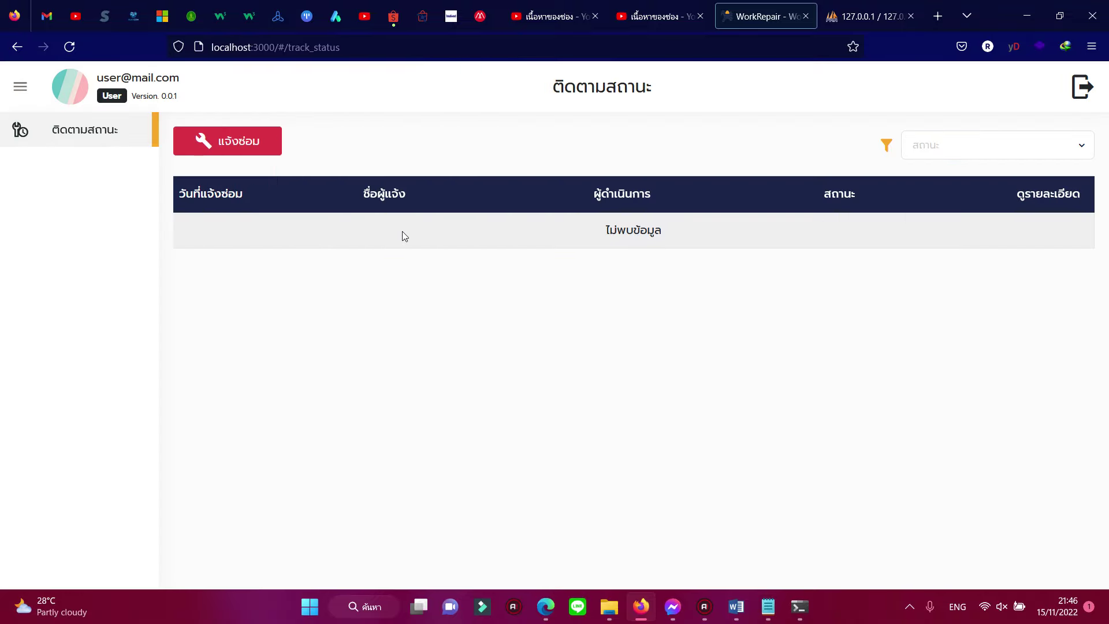
Step: Submit a repair request for คอมพิวเตอร์ with urgency มาก and problem เปิดไม่ติด
left_click(270, 152)
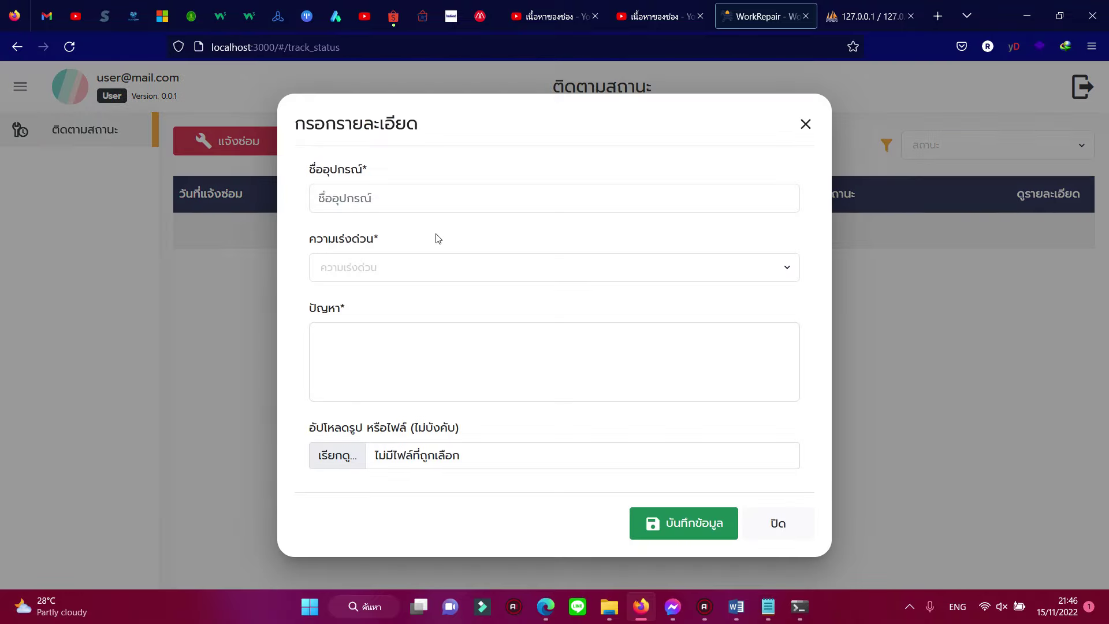
left_click(432, 204)
key("grave")
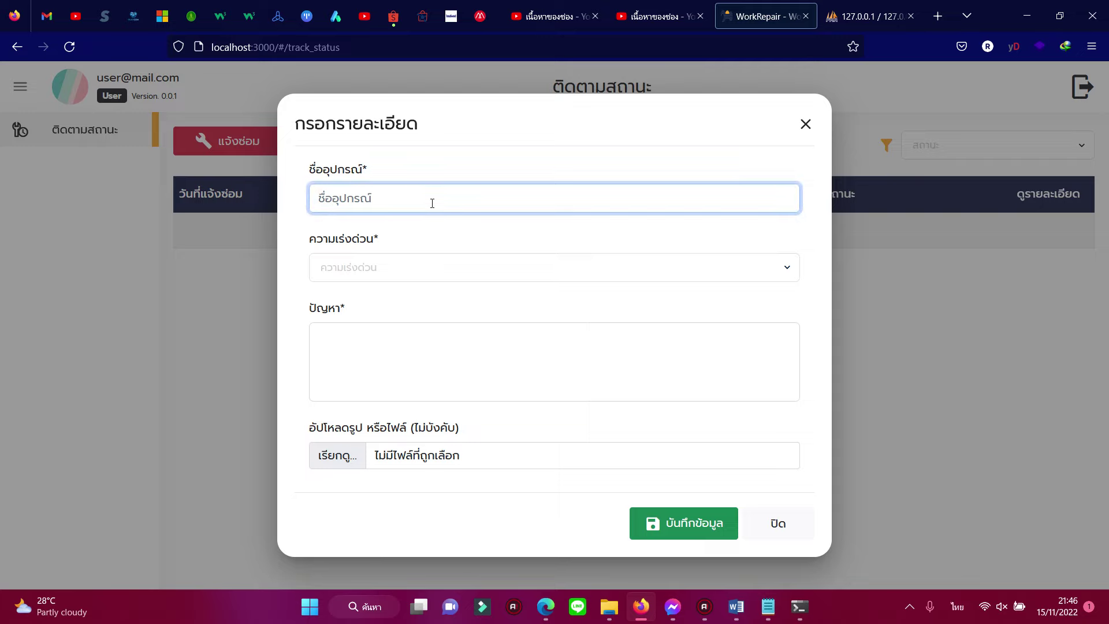
type("คอมพิวเตอร์")
key("Tab")
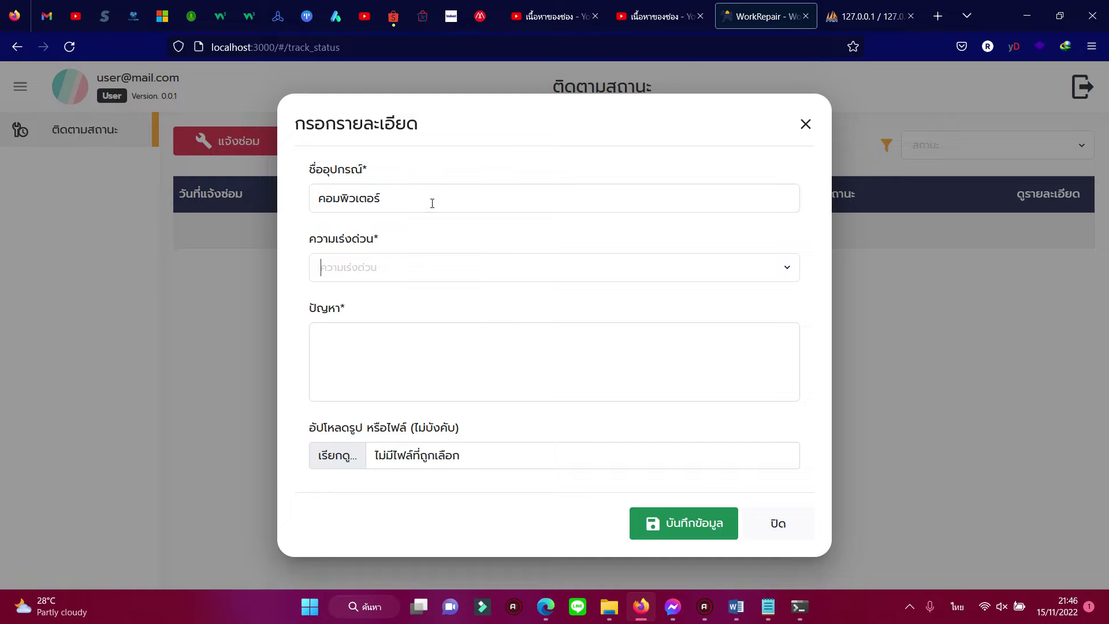
left_click(786, 268)
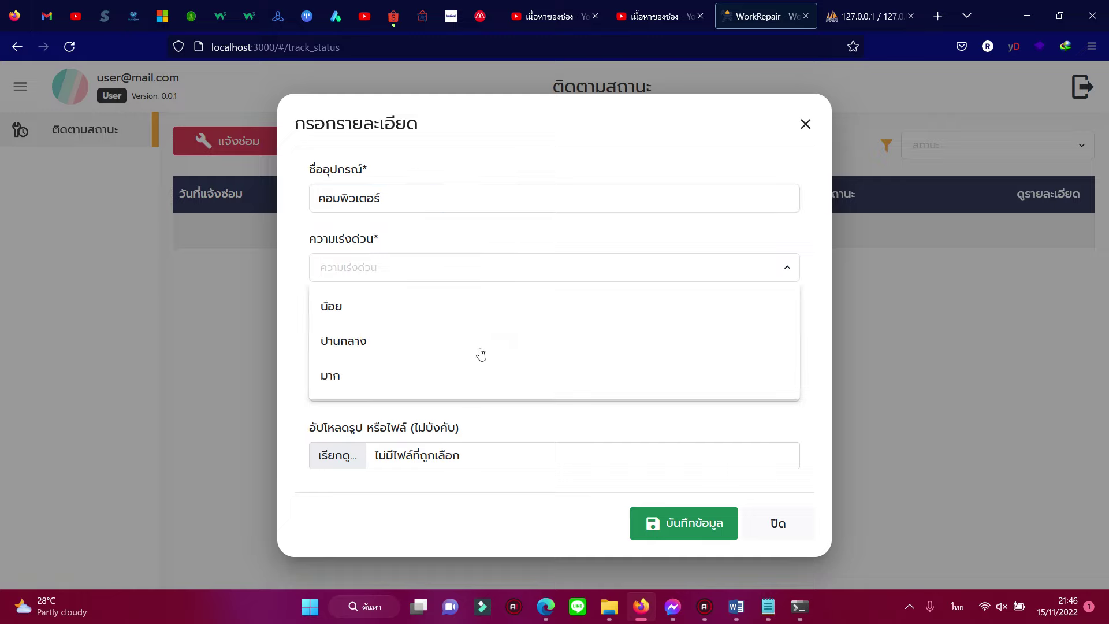
left_click(390, 374)
left_click(398, 347)
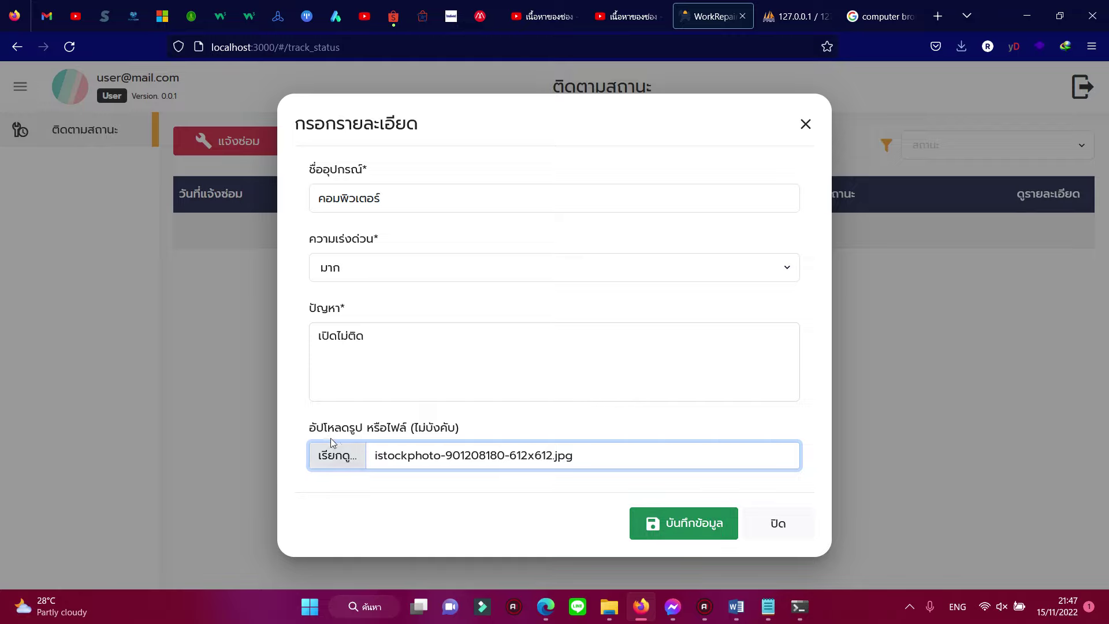
left_click(643, 524)
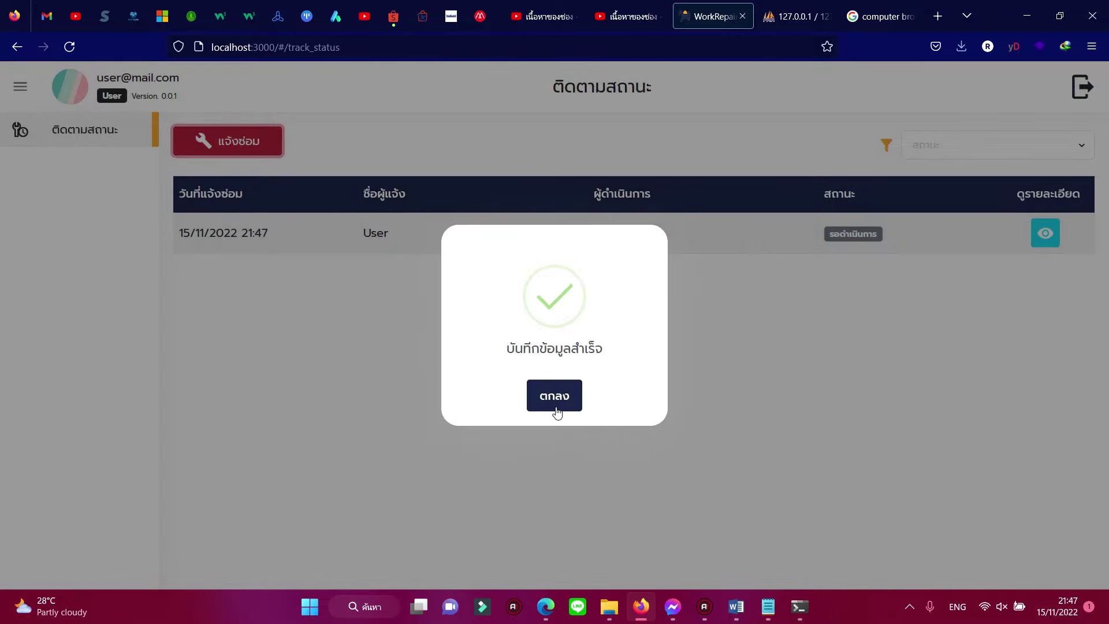
Step: Acknowledge the save message and check the row: reporter User, no assignee, status รอดำเนินการ
left_click(556, 402)
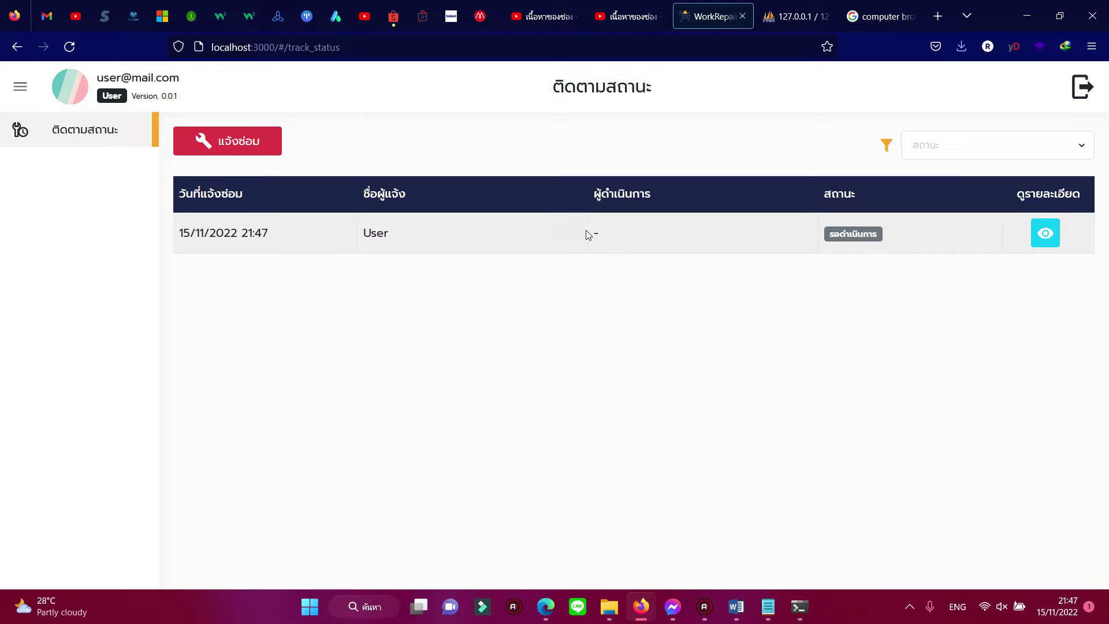
left_click_drag(362, 236, 406, 235)
left_click(426, 243)
left_click_drag(589, 237, 602, 238)
left_click(883, 233)
left_click_drag(867, 233, 890, 234)
left_click(890, 234)
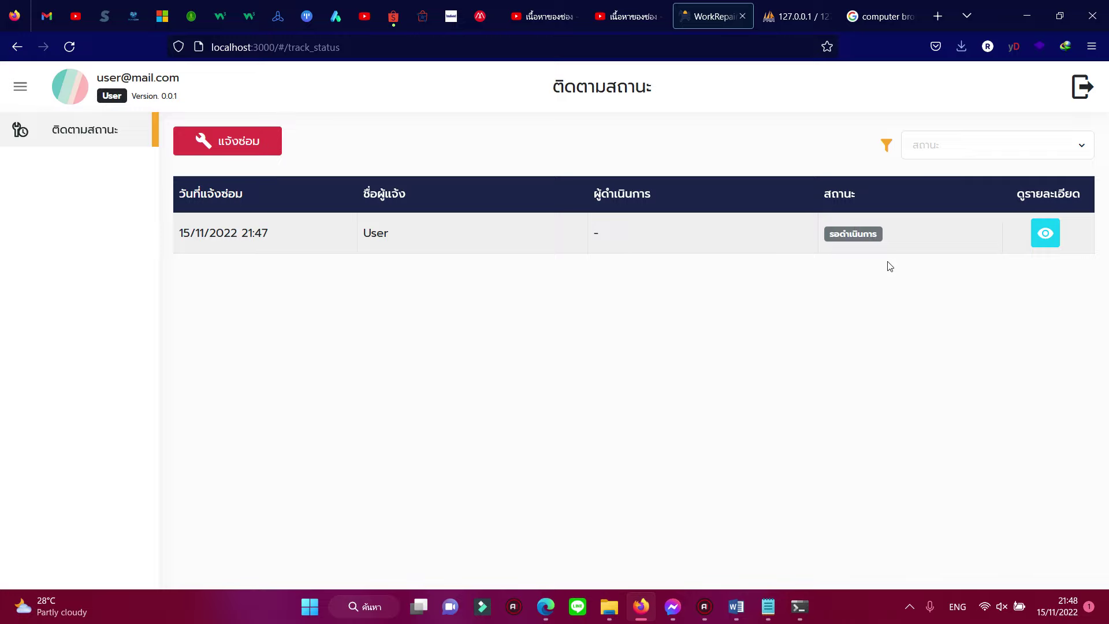
Step: View the status filter, then the request's details and its attached damage photo
left_click(1085, 141)
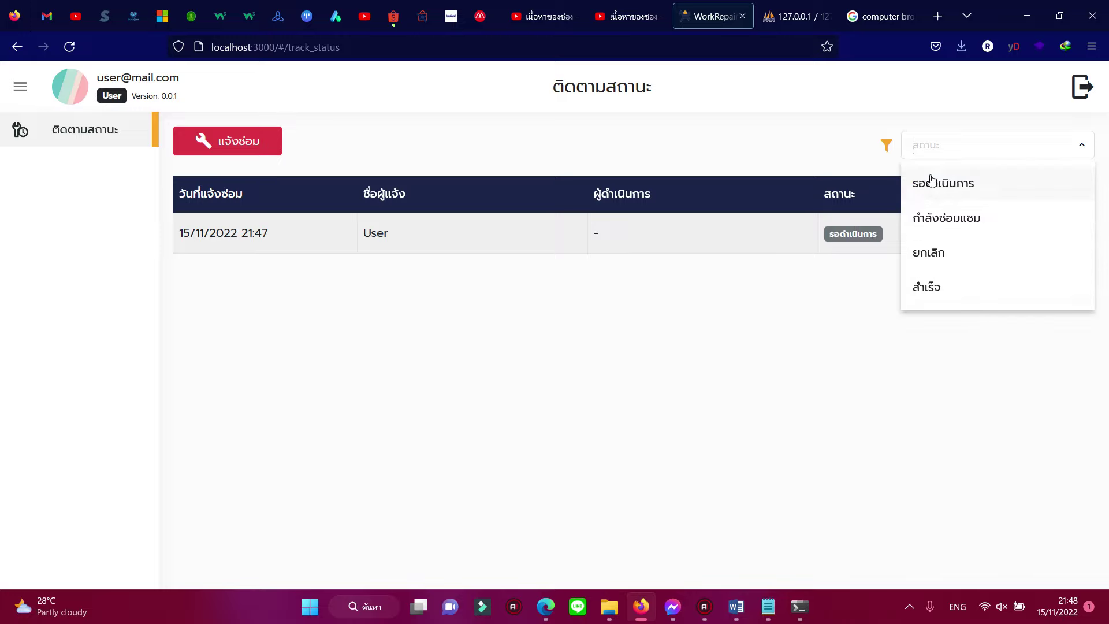
left_click(890, 293)
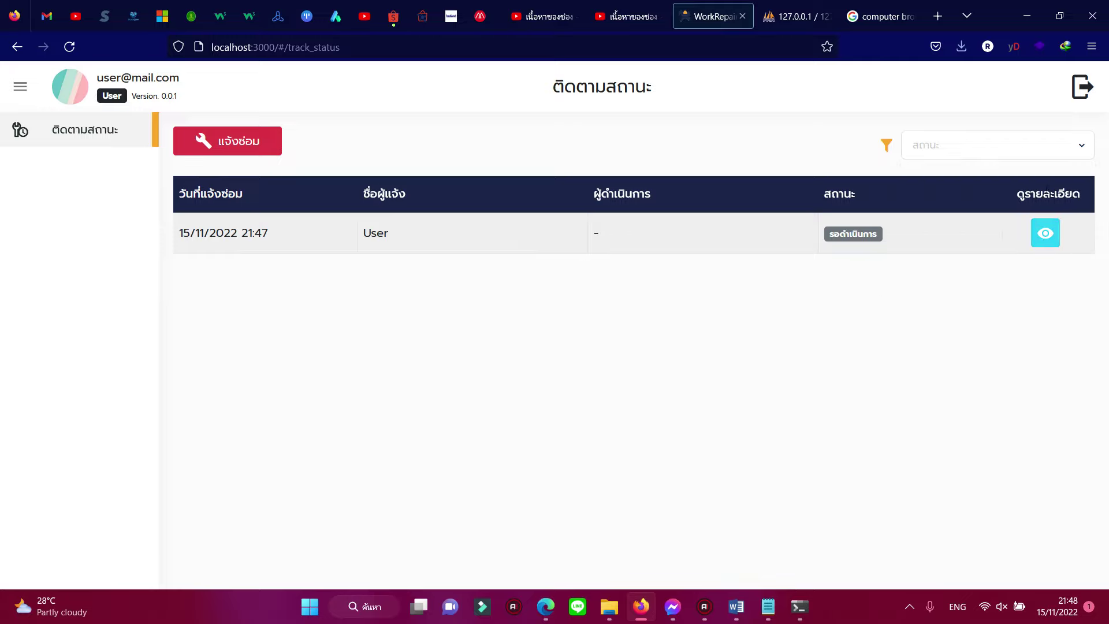
left_click(1047, 237)
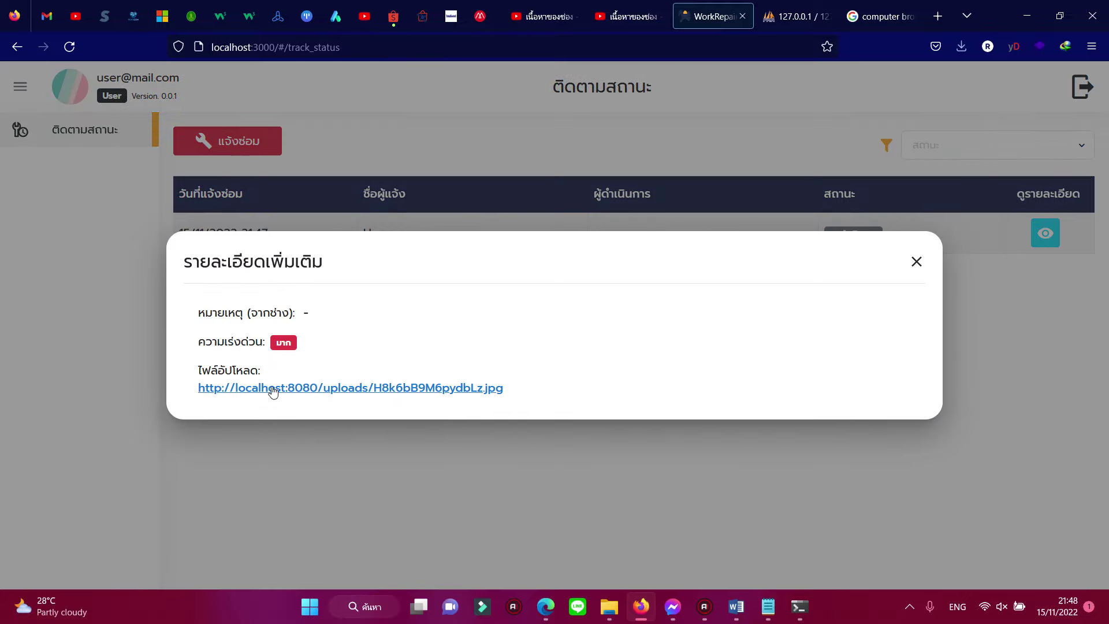
left_click(366, 391)
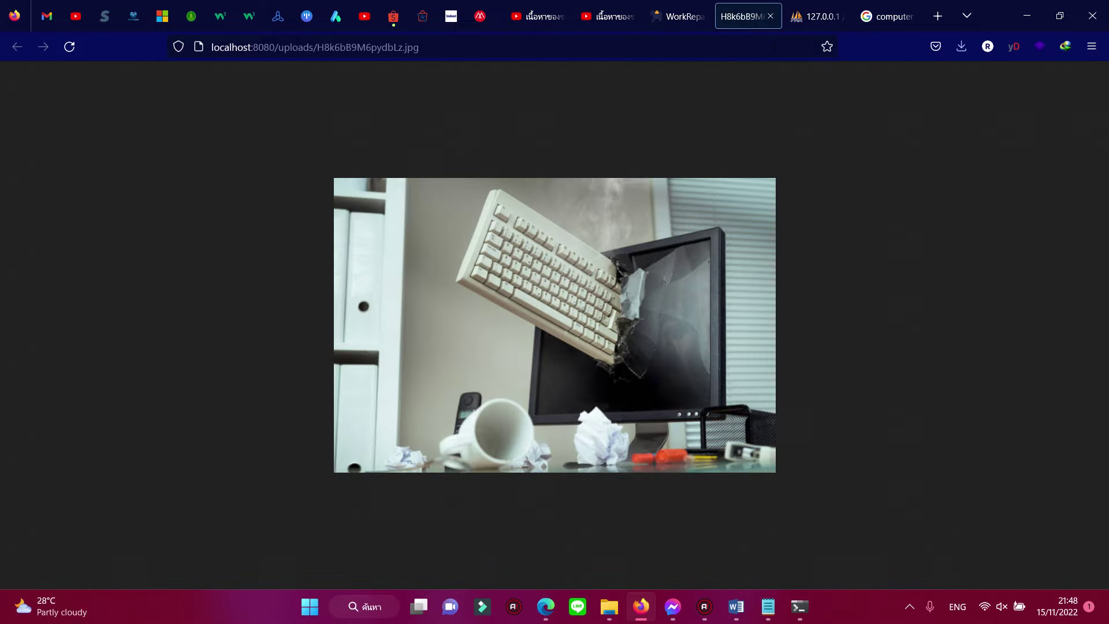
left_click(771, 16)
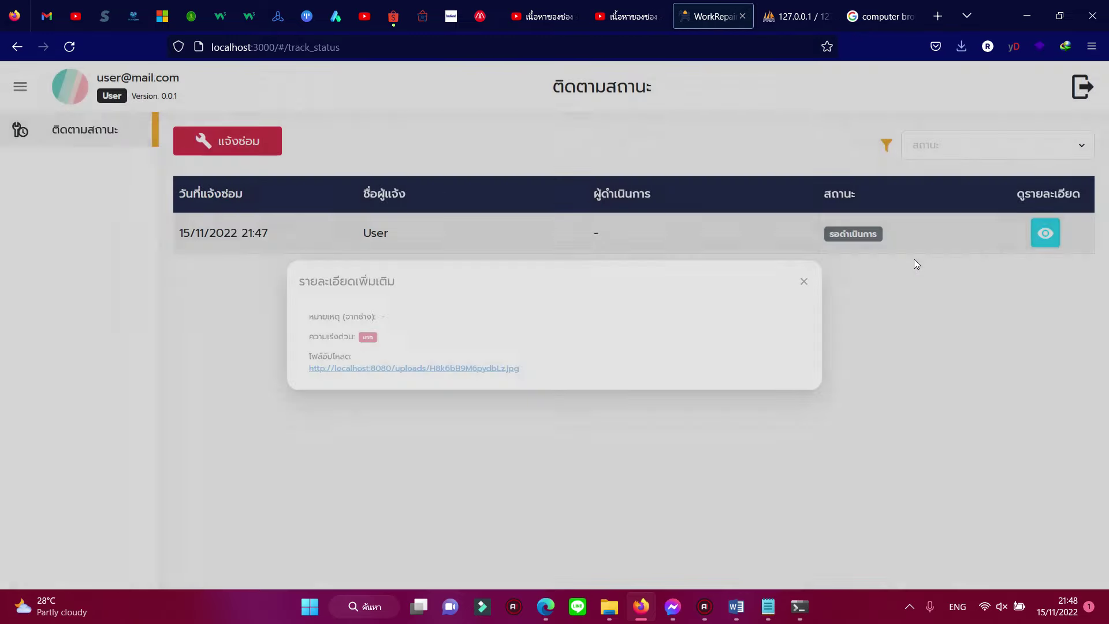
left_click(915, 260)
Step: Toggle the side menu and log out of the user account
left_click(21, 87)
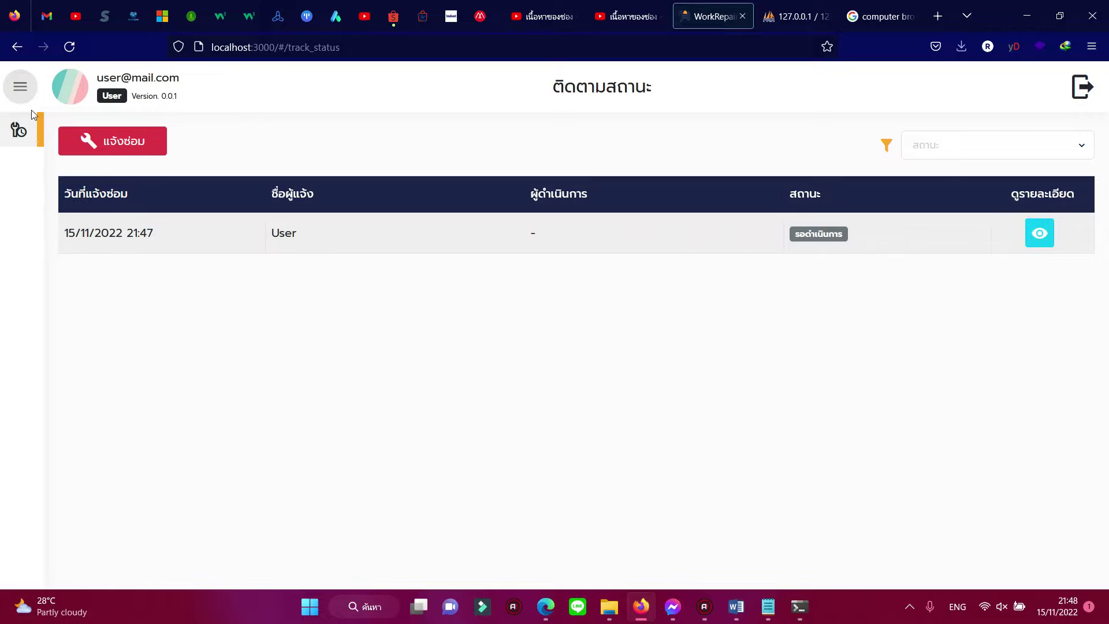
left_click(21, 88)
left_click(1081, 88)
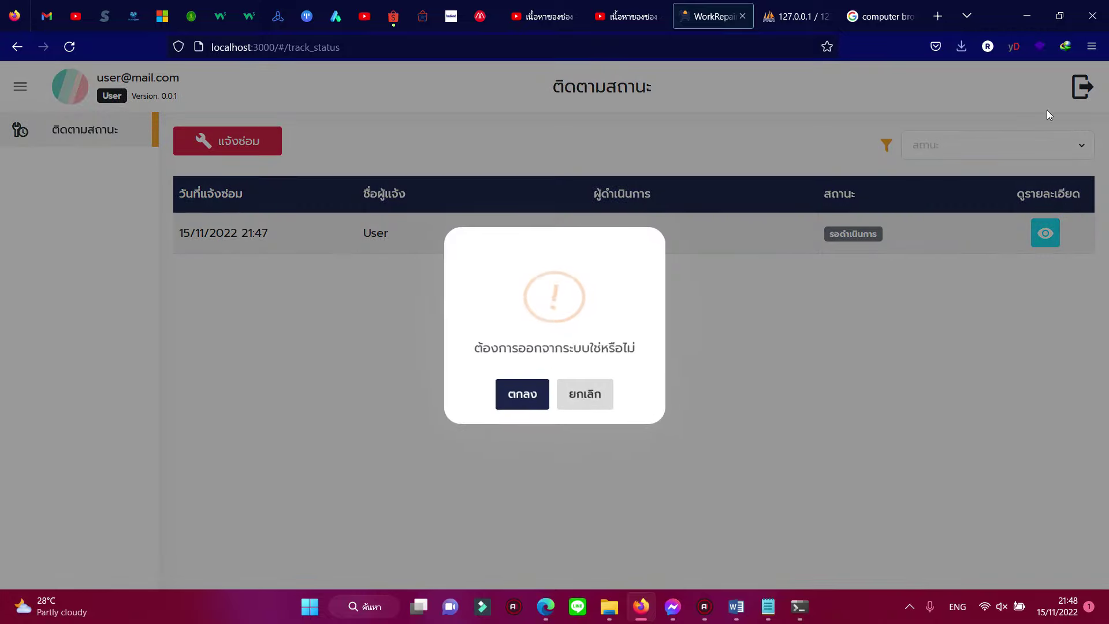
left_click(518, 408)
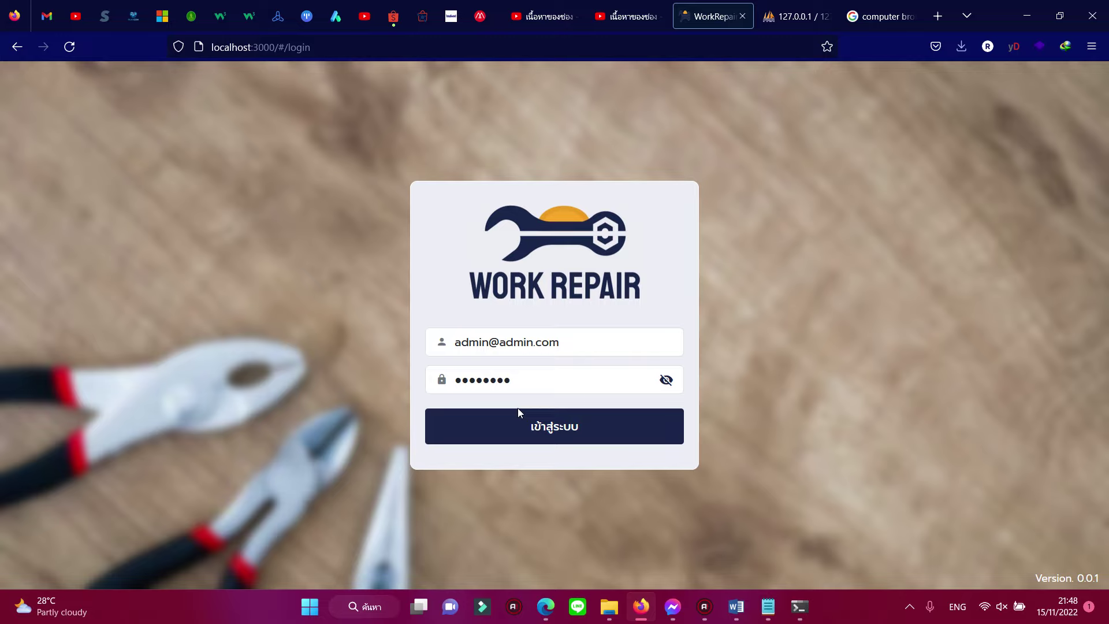
Step: Sign in with the technician account, declining to save the browser password
key("Tab")
type("123456")
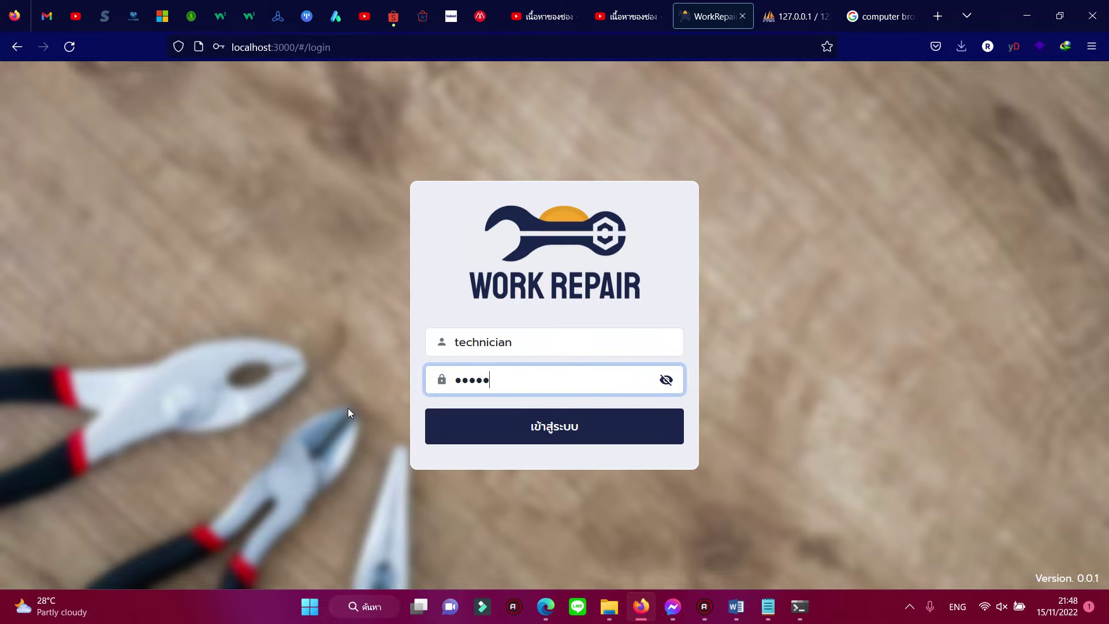
left_click(514, 425)
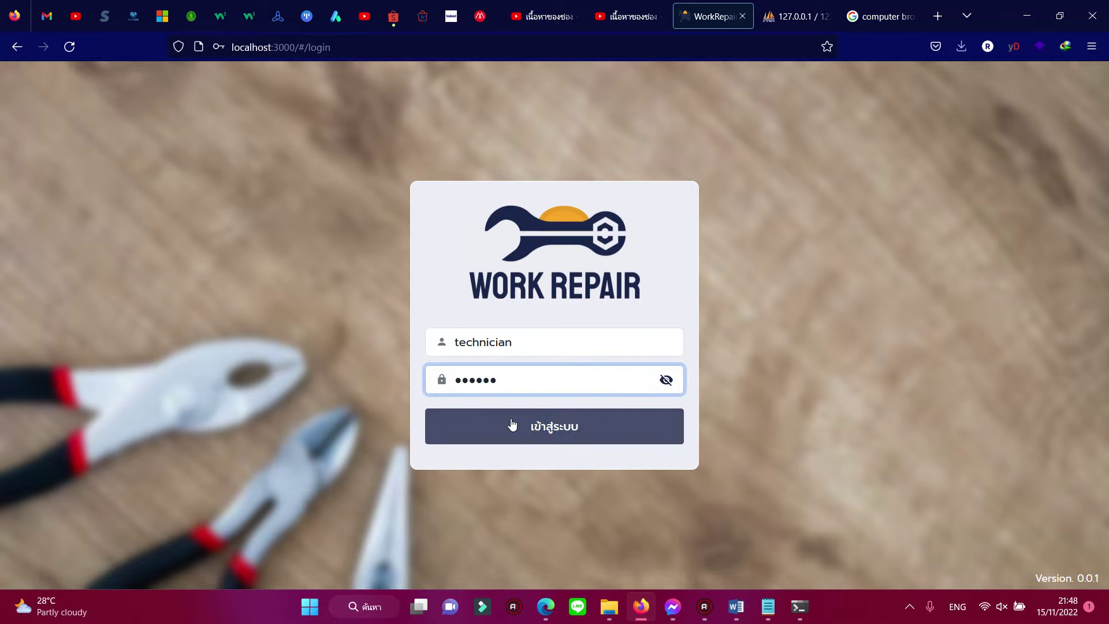
left_click(412, 231)
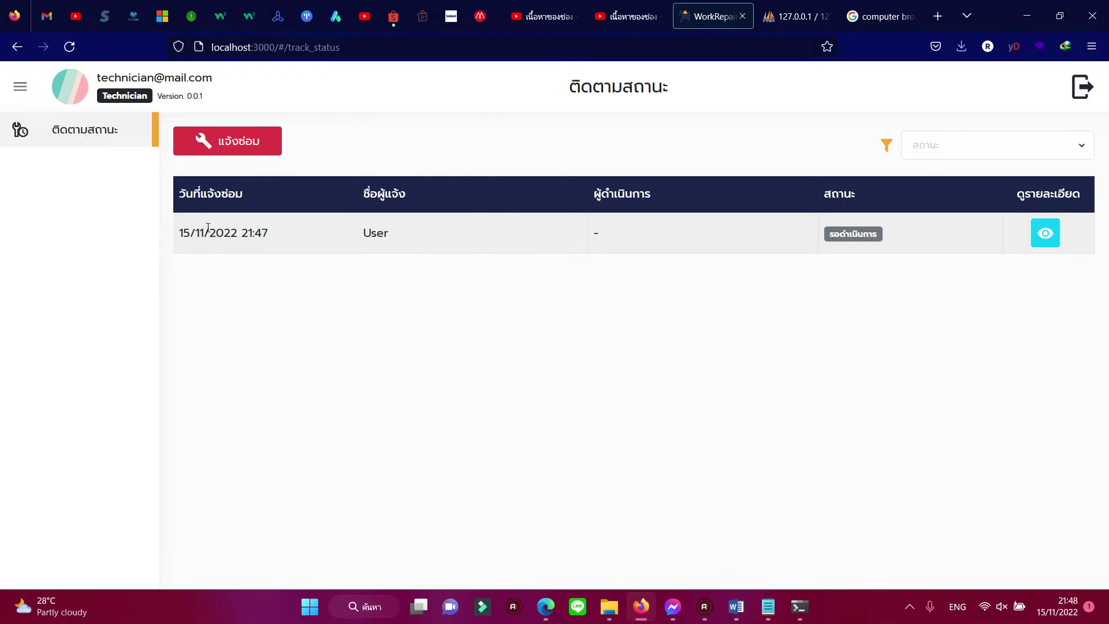
Step: Inspect the User's pending request and its details, then open and close the repair form
left_click_drag(371, 232, 389, 234)
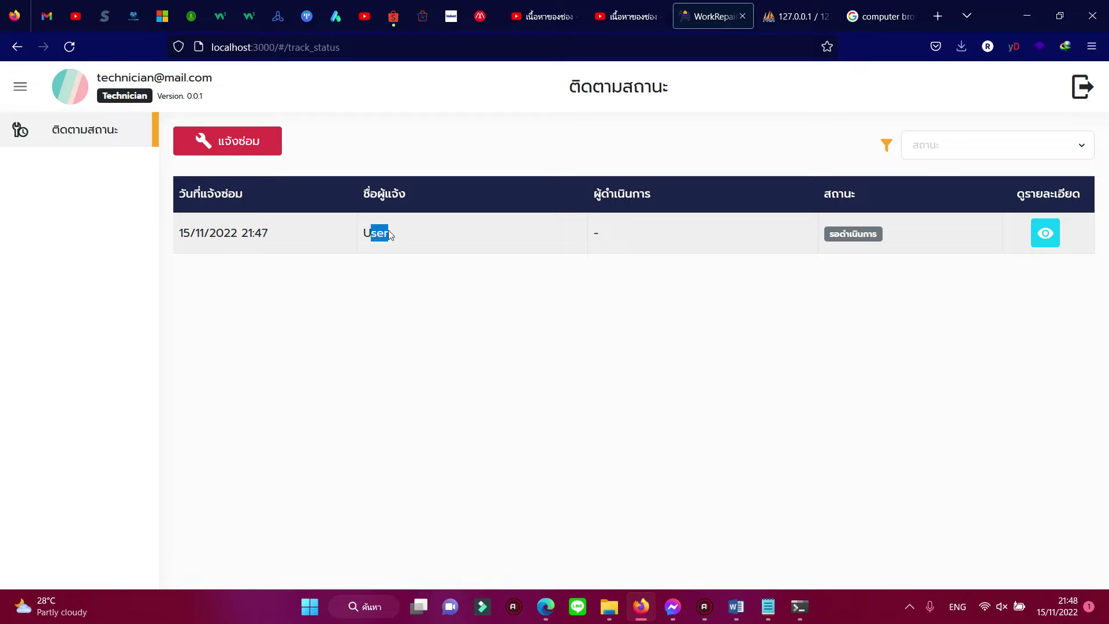
left_click(956, 285)
left_click_drag(363, 233, 386, 234)
left_click(1046, 233)
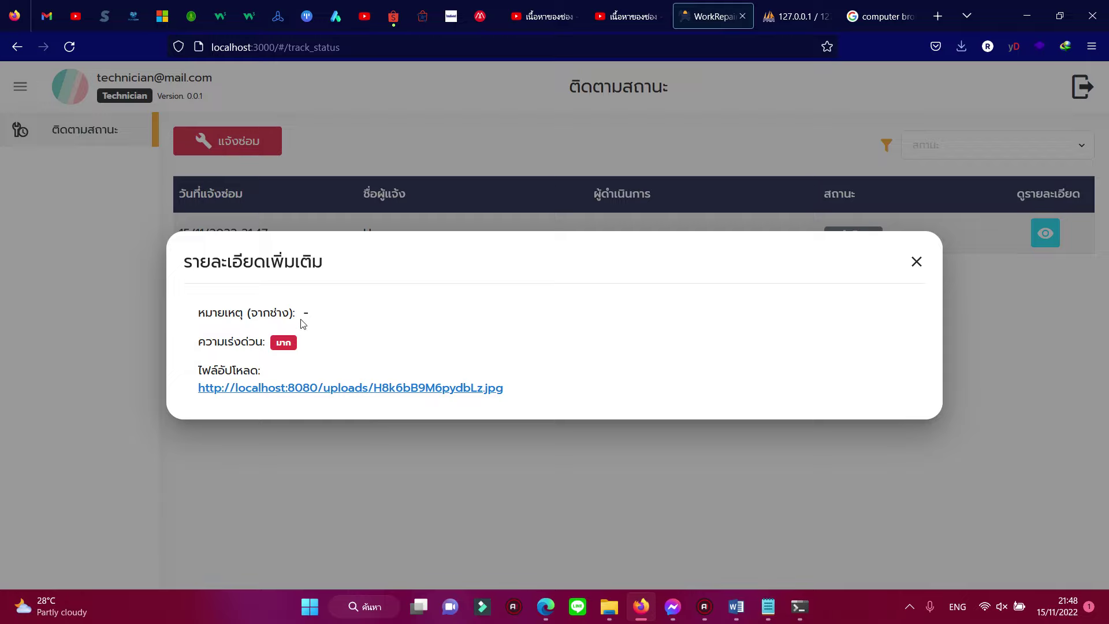
left_click(916, 262)
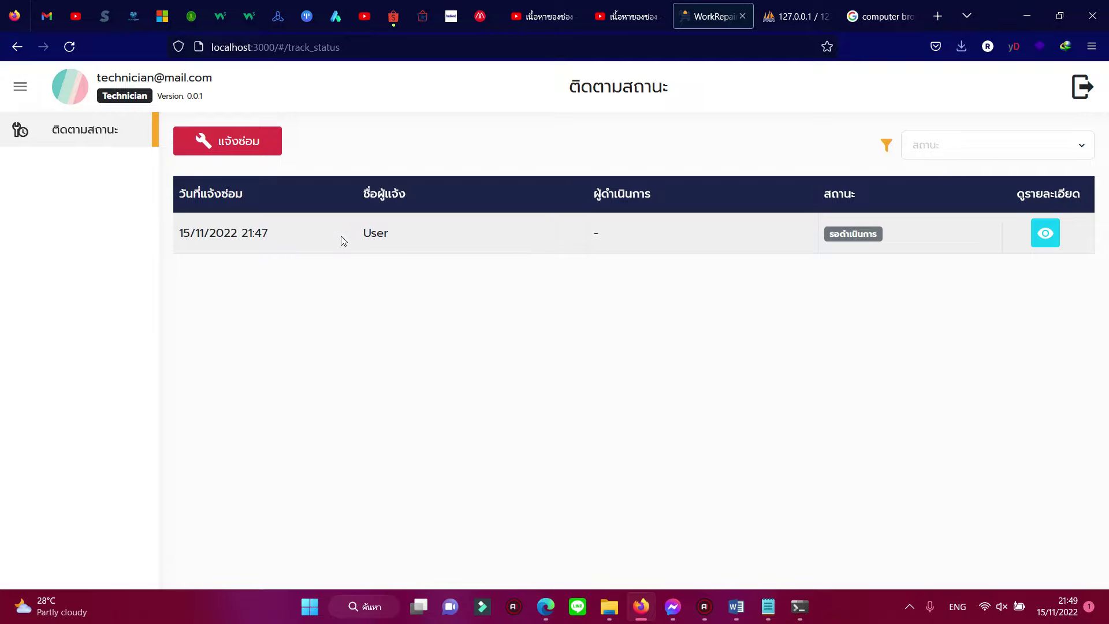
left_click(262, 141)
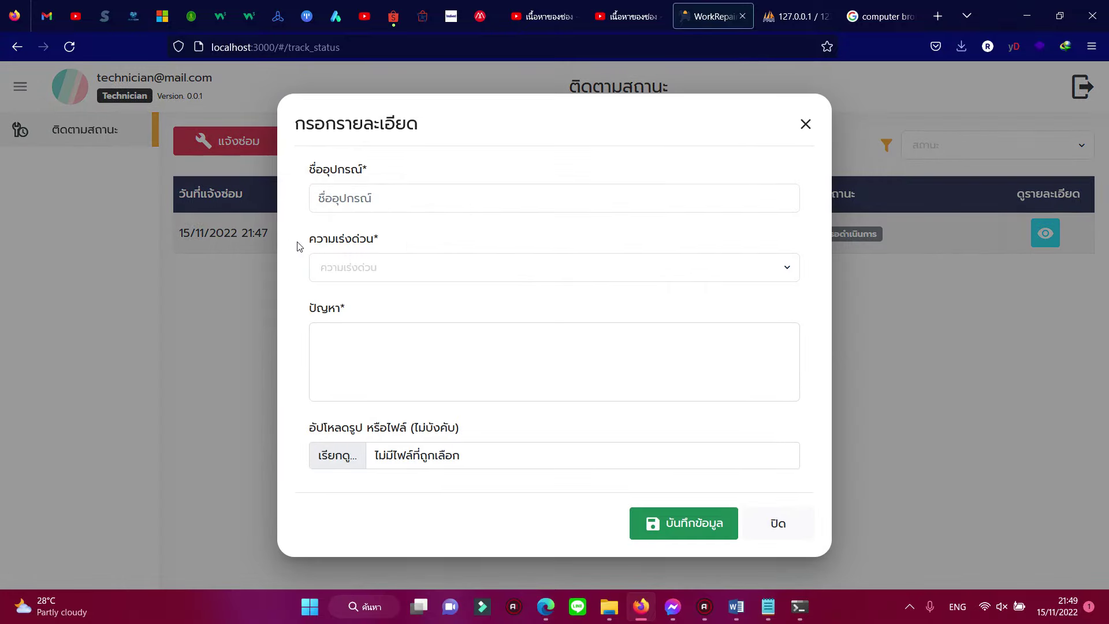
left_click(804, 123)
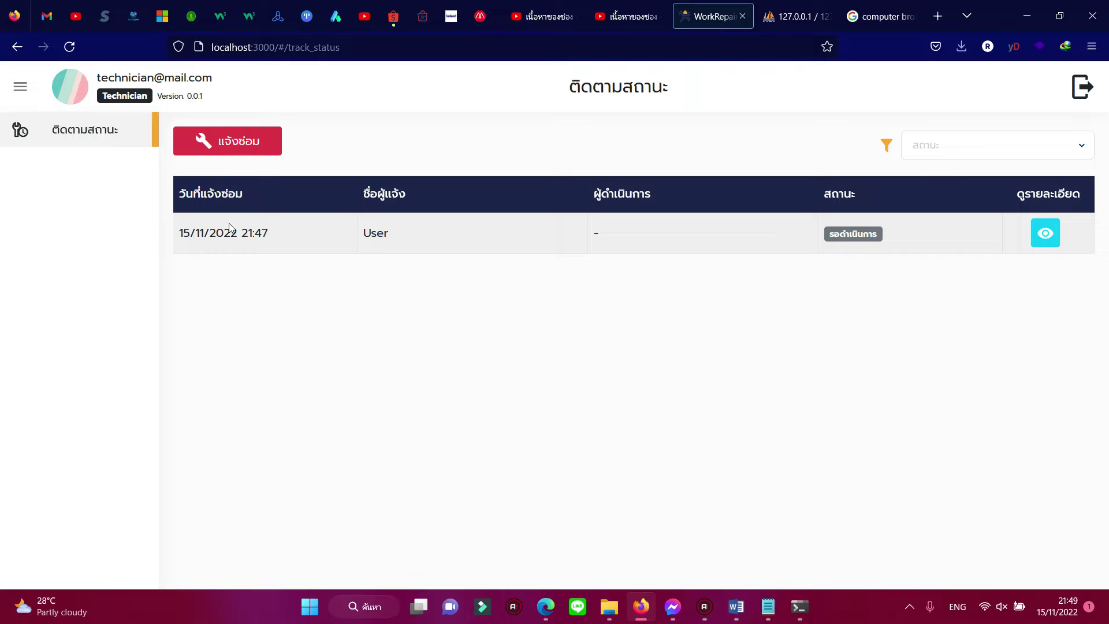
Step: Log out of the technician account and change the login email to the admin account
left_click(1083, 90)
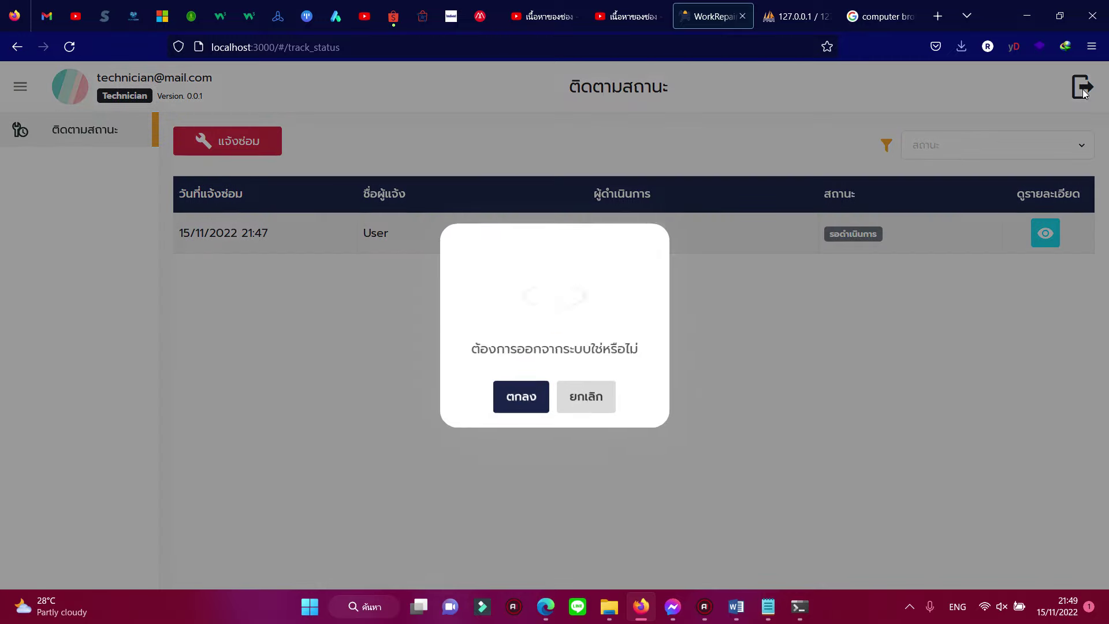
left_click(537, 397)
left_click(576, 336)
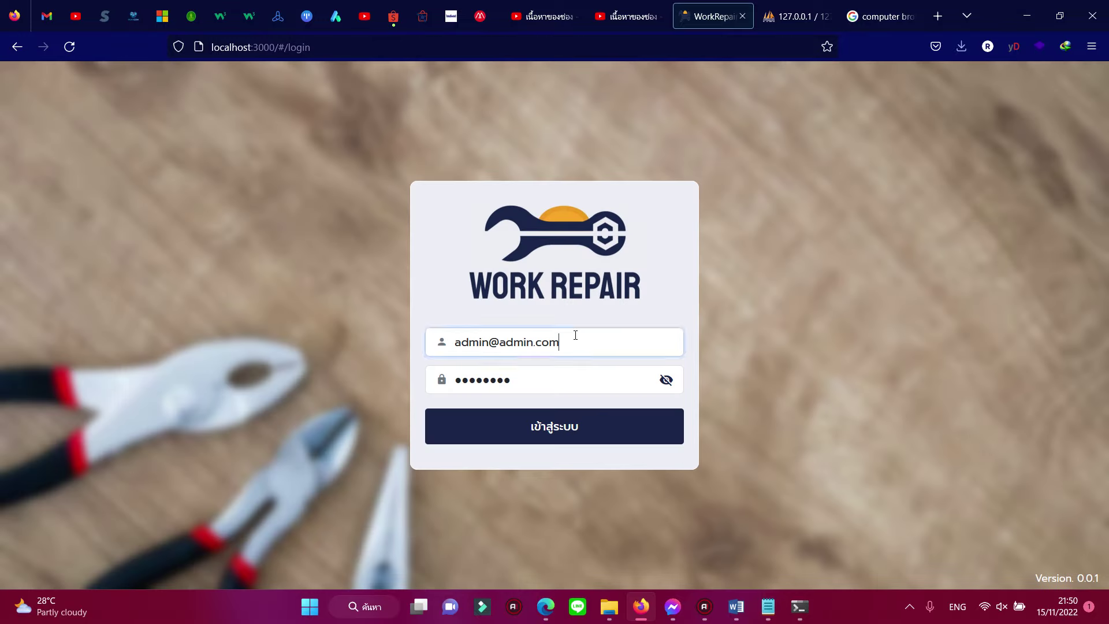
left_click_drag(576, 335, 487, 342)
key("BackSpace")
Step: Sign in with the admin password, declining to save it in the browser
key("Tab")
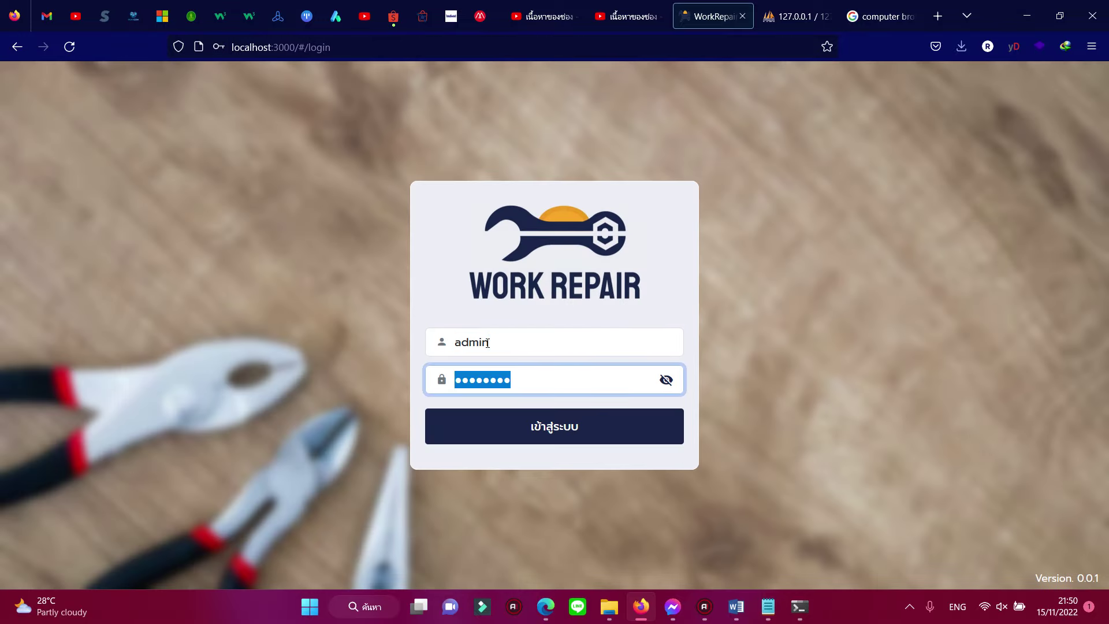
type("123")
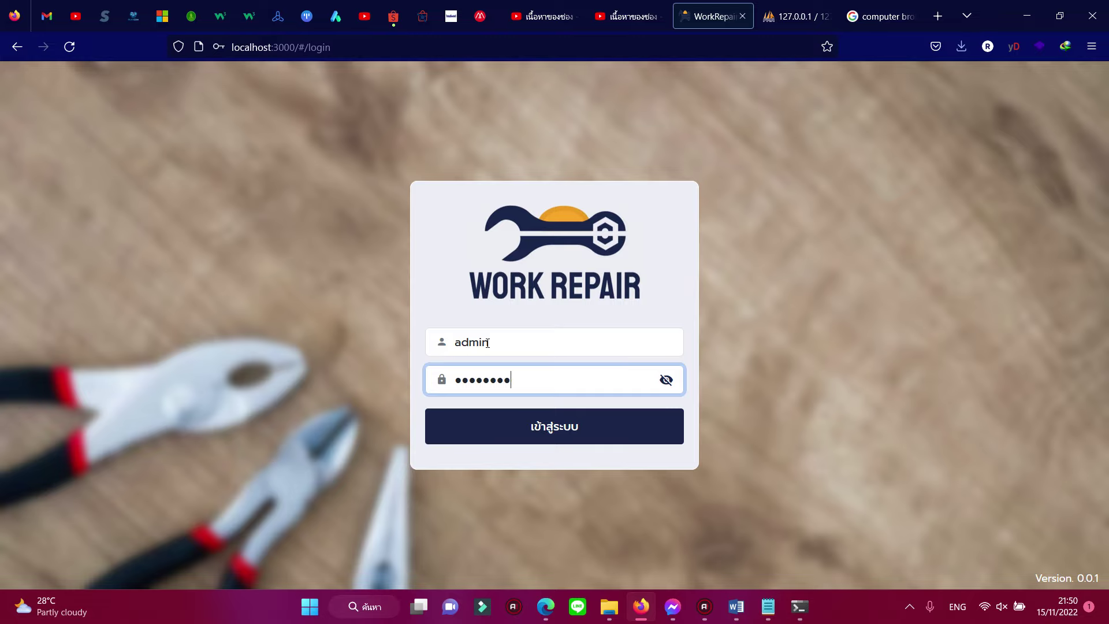
key("Return")
left_click(412, 227)
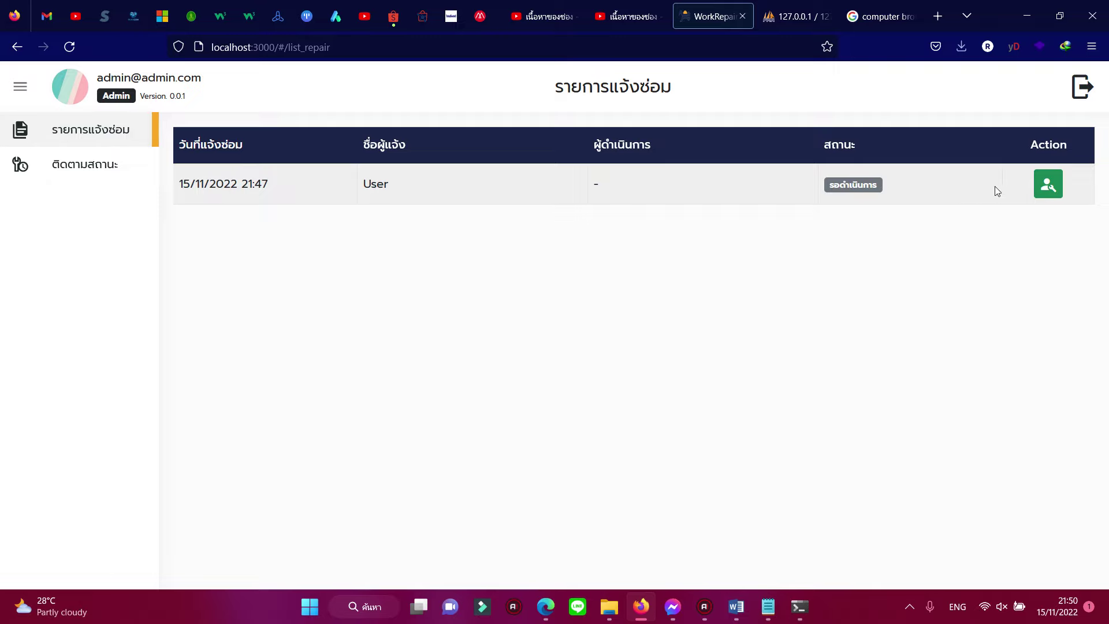
Step: In the update form, keep status รอดำเนินการ and assign technician1 to the request
left_click(1047, 186)
left_click(558, 245)
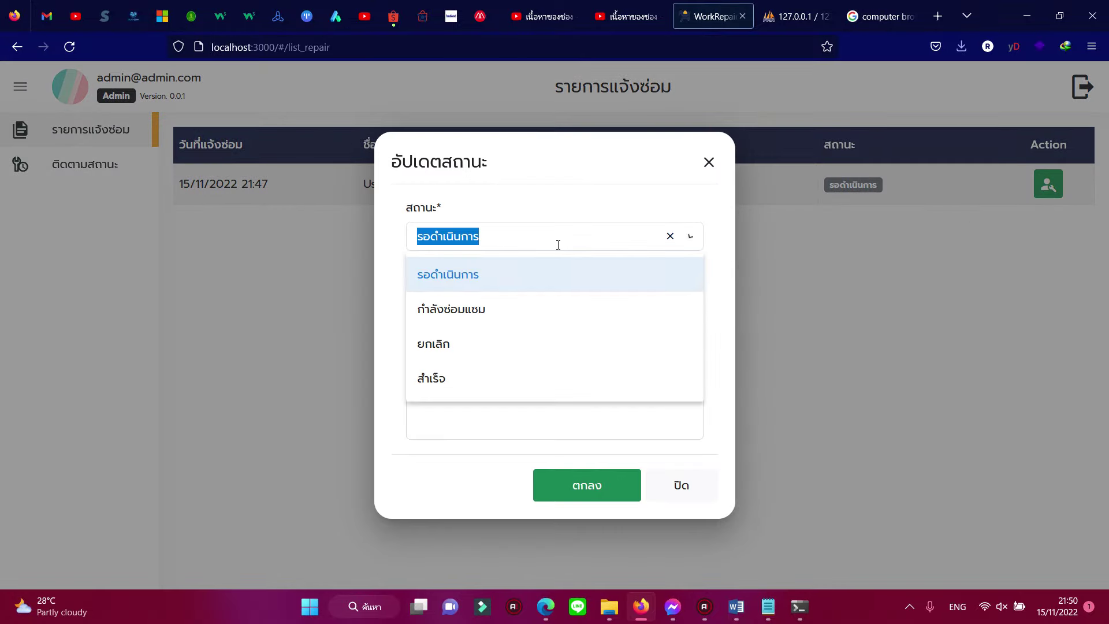
left_click(470, 276)
left_click(486, 310)
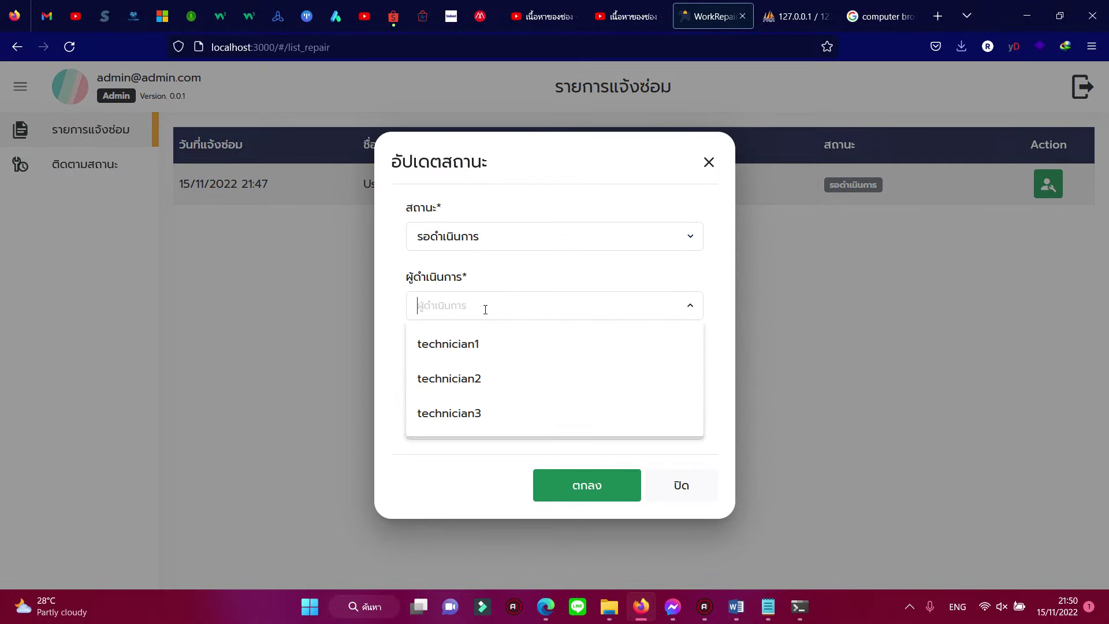
left_click(482, 345)
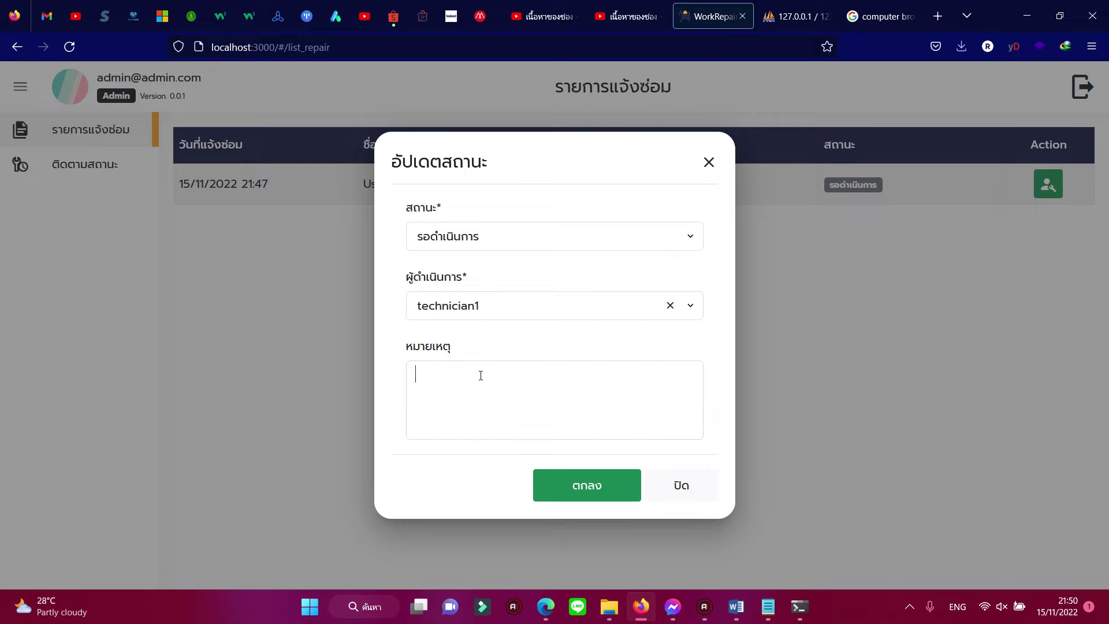
Step: Add the note 'เร็วๆ หน่อย', save the update, and check the assigned technician's name
key("alt+shift")
type("เร็ว")
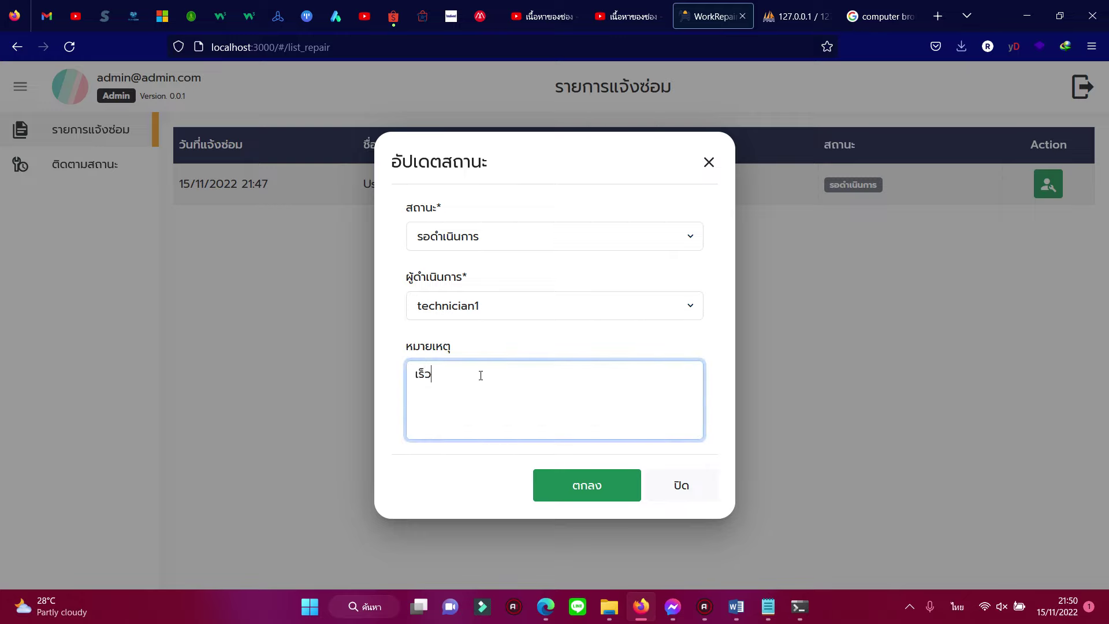
type("ๆ หน่อย")
key("alt+shift")
left_click(560, 486)
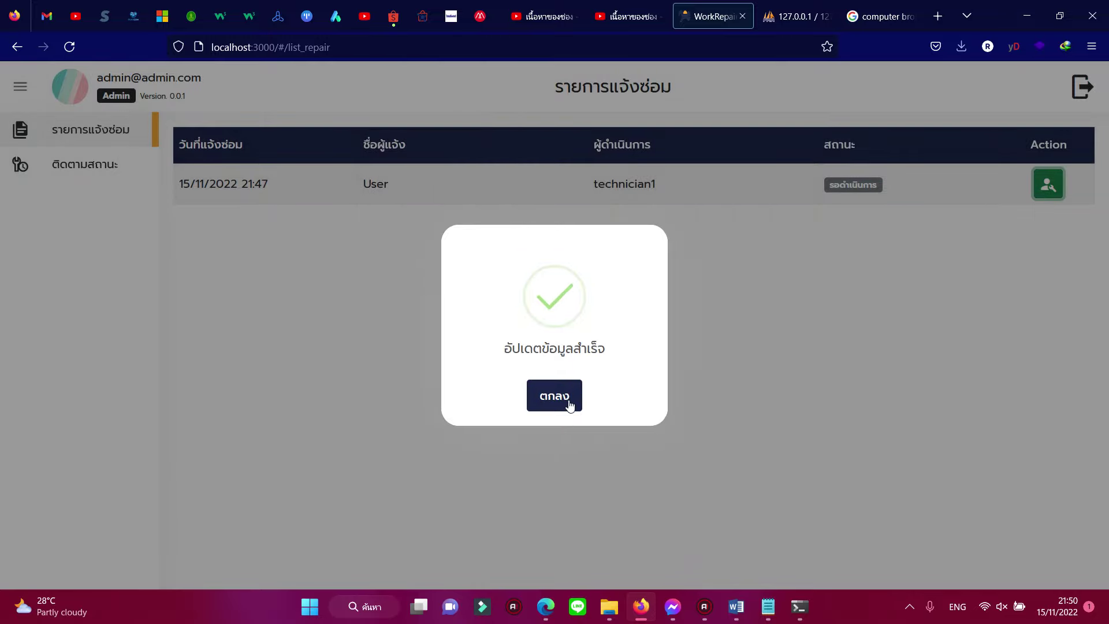
left_click(570, 402)
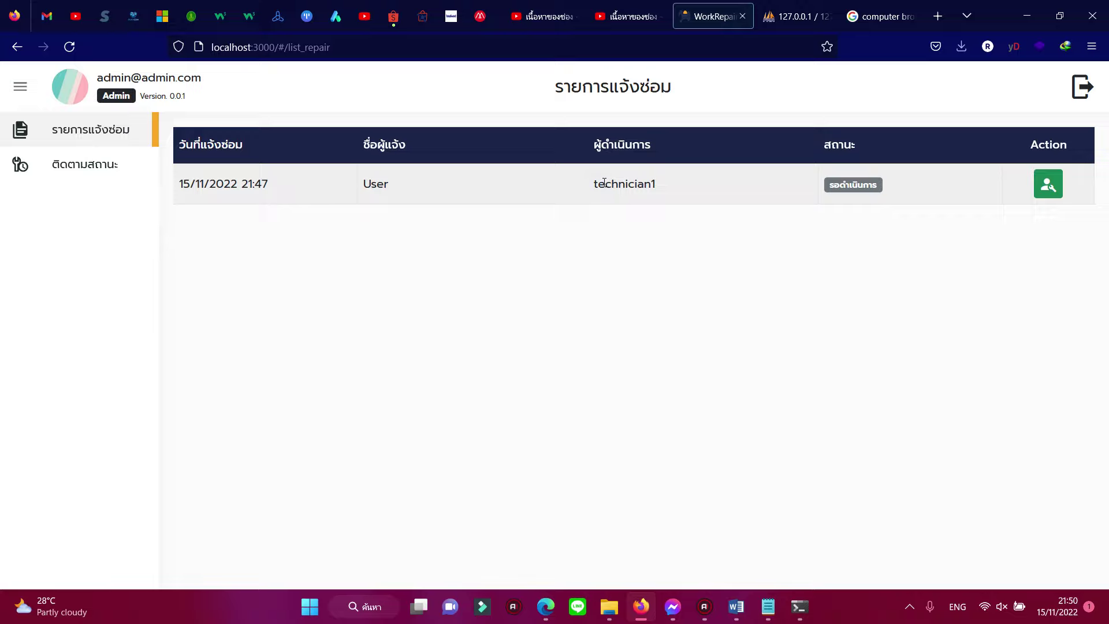
left_click_drag(604, 183, 655, 183)
Step: Log out of admin and sign in with the technician account, declining to save the password
left_click(665, 250)
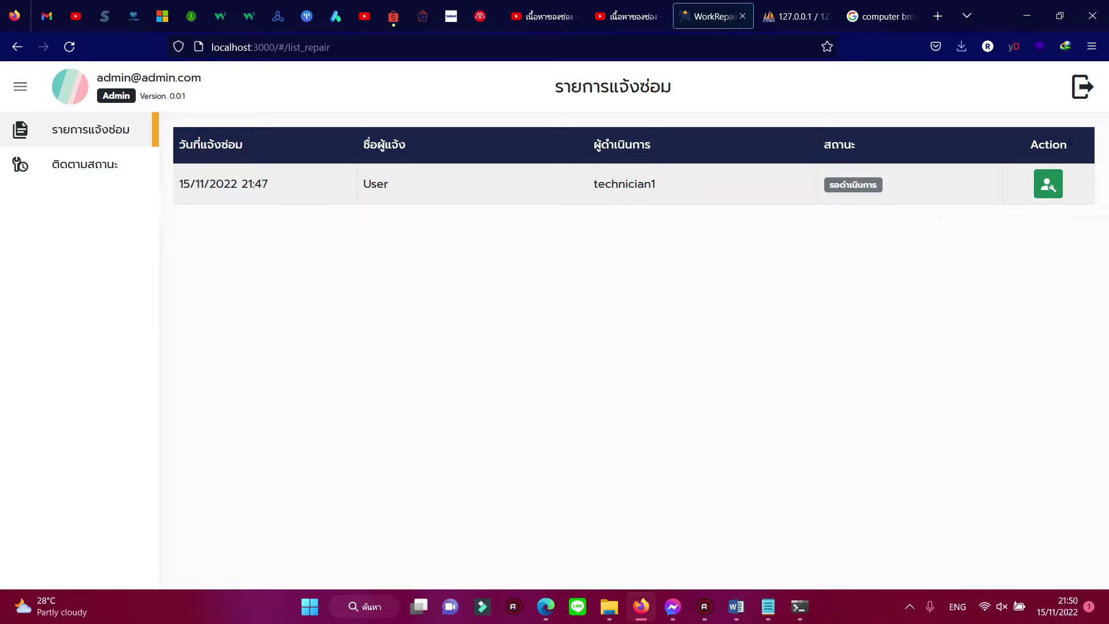
left_click(1081, 87)
left_click(520, 397)
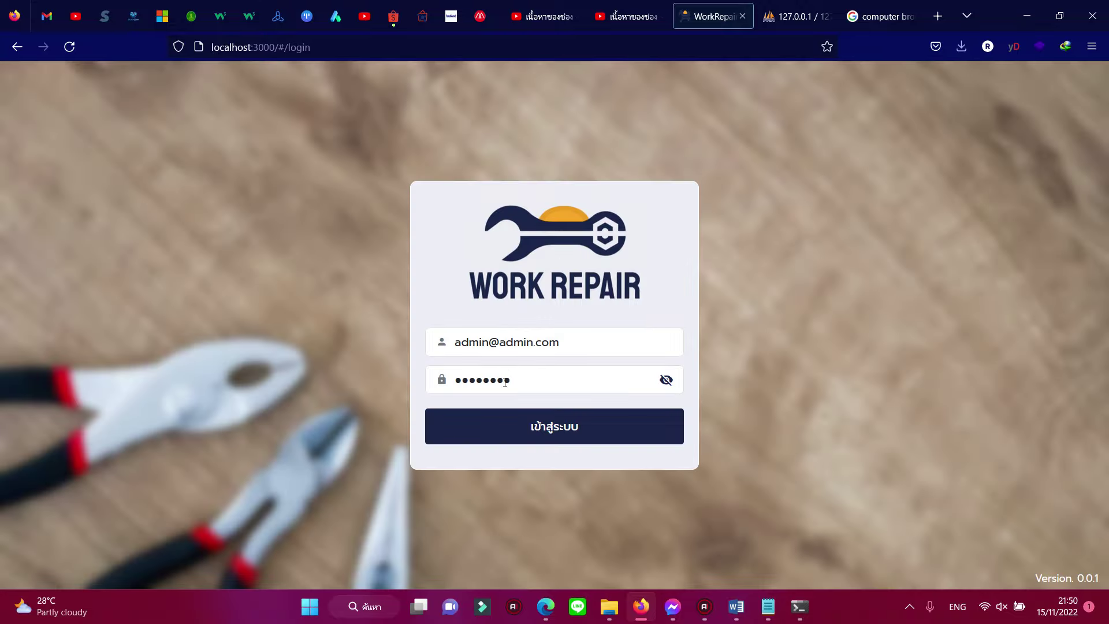
triple_click(608, 344)
type("technician")
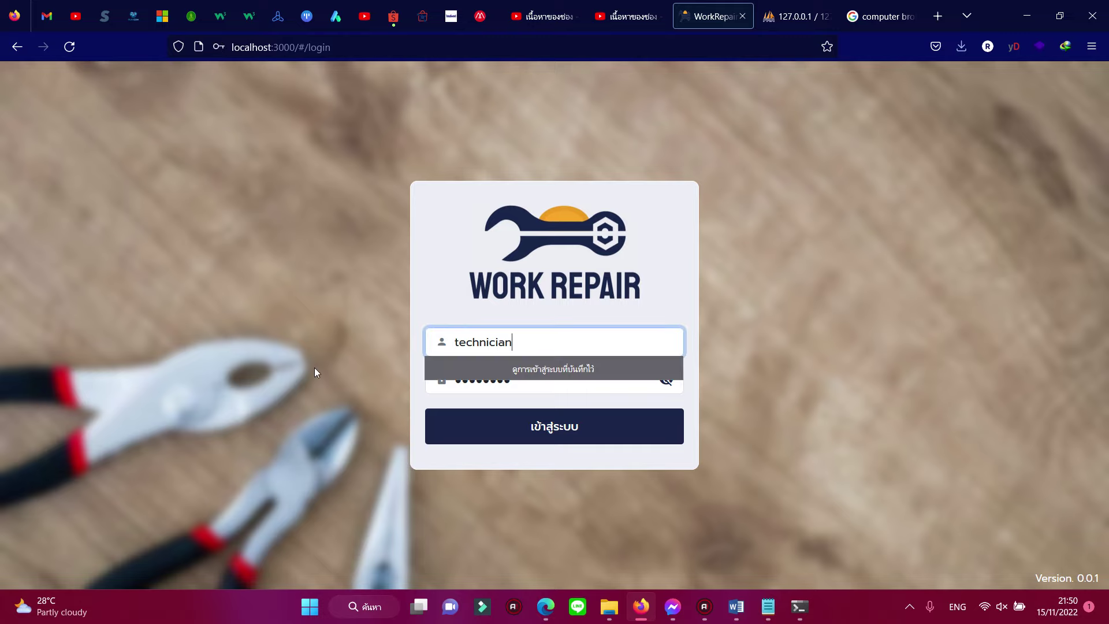
left_click(314, 369)
left_click_drag(517, 377, 405, 381)
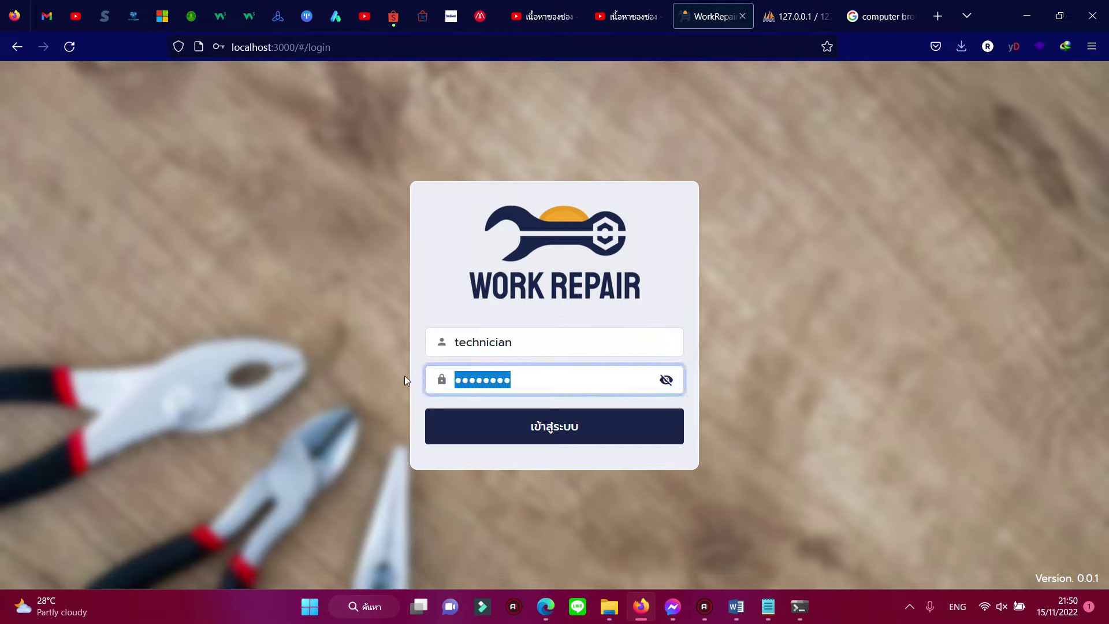
type("123456")
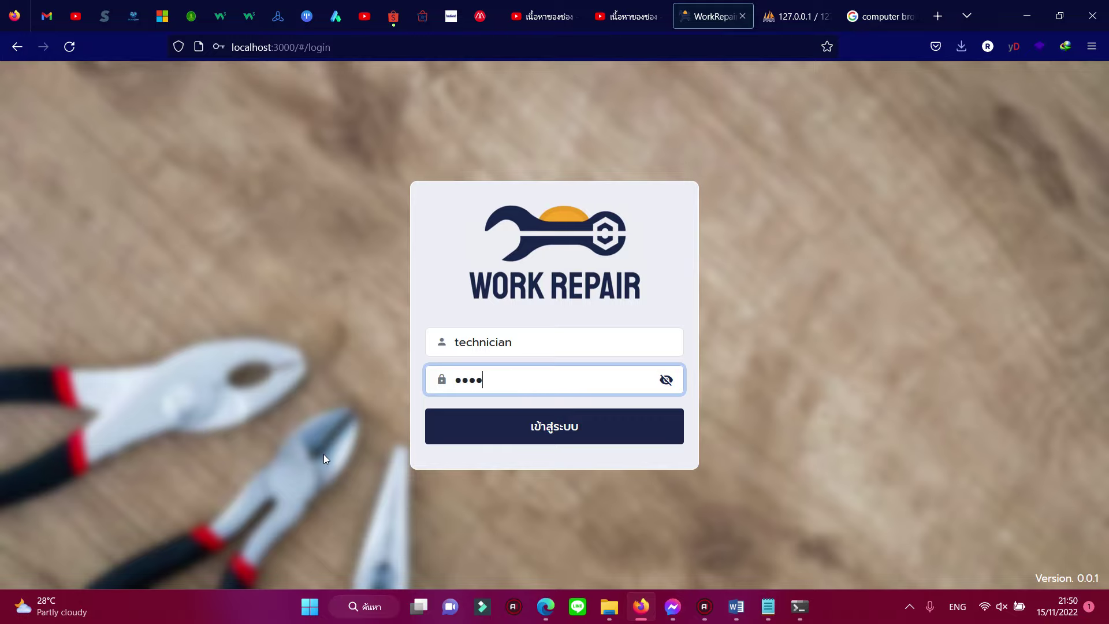
key("Return")
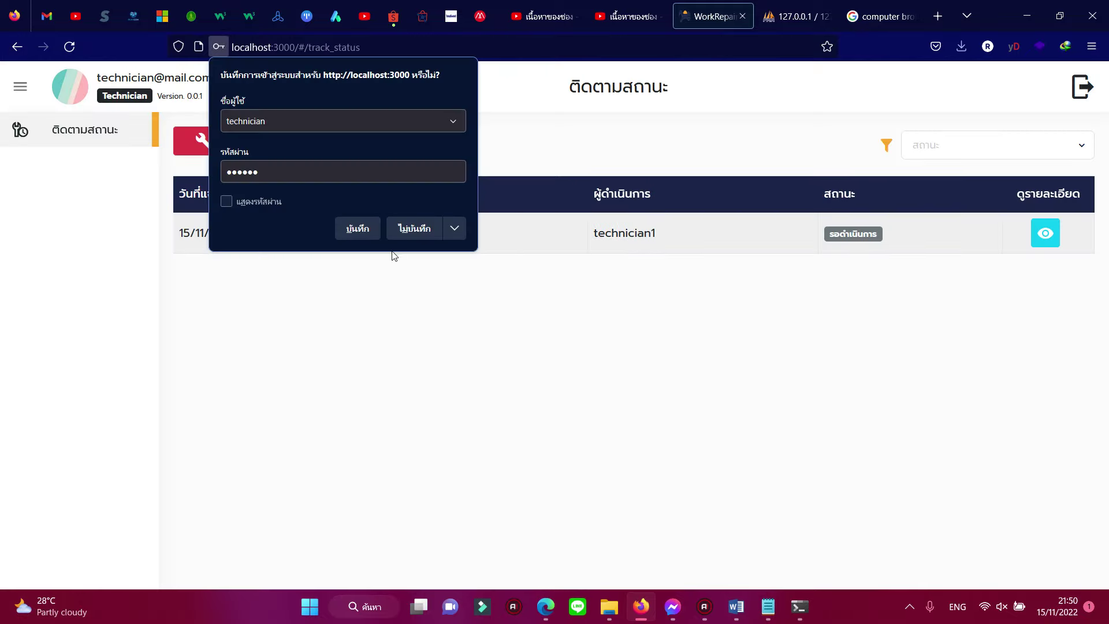
left_click(415, 230)
Step: Confirm technician1 is assigned and open the request details showing the note เร็วๆ หน่อย
left_click_drag(591, 241, 660, 241)
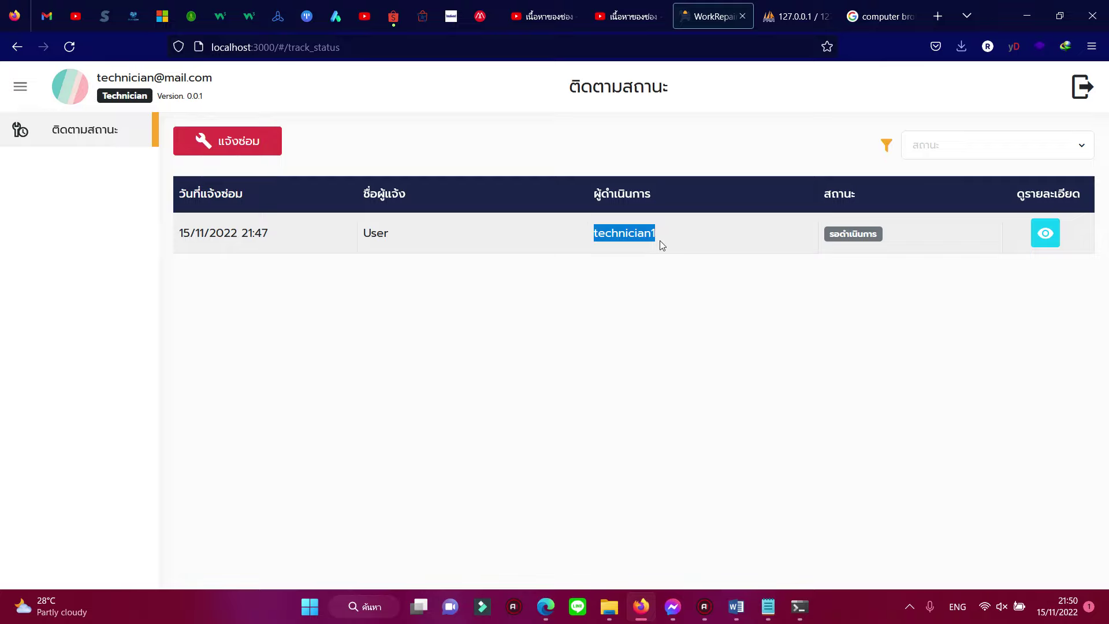
left_click(786, 263)
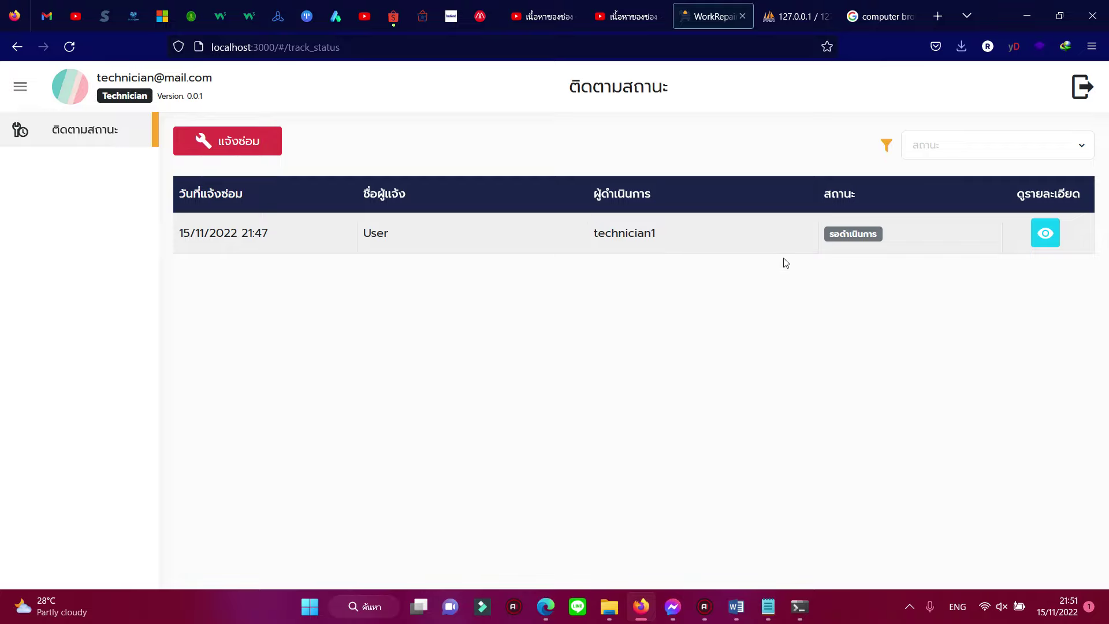
left_click(1040, 236)
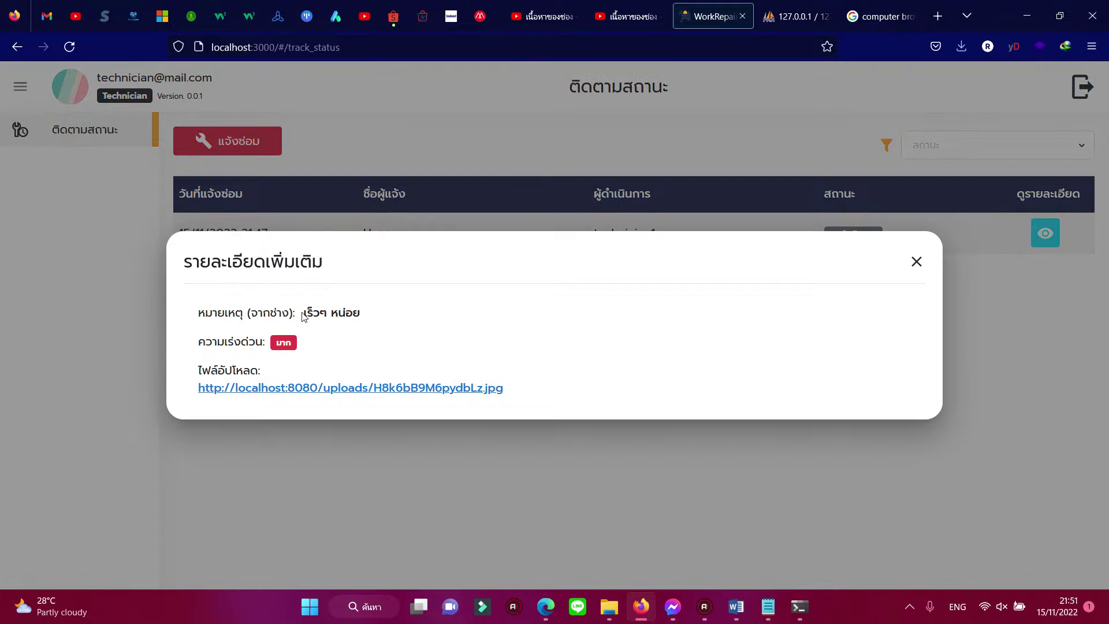
left_click_drag(303, 314, 370, 319)
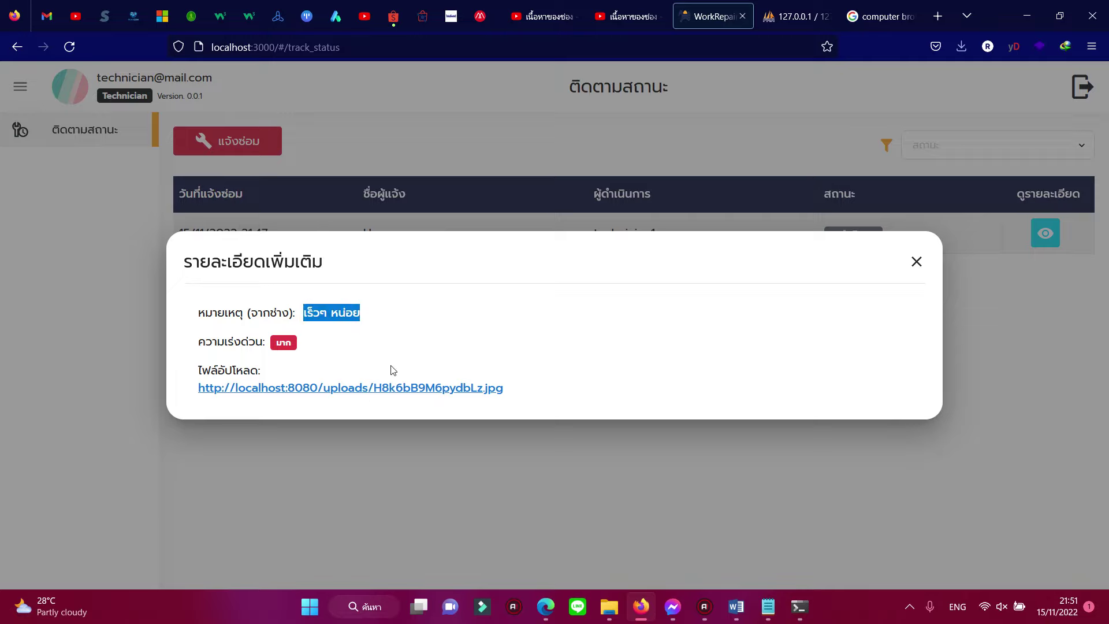
Step: Close the repair details and log out of the technician account
left_click(916, 262)
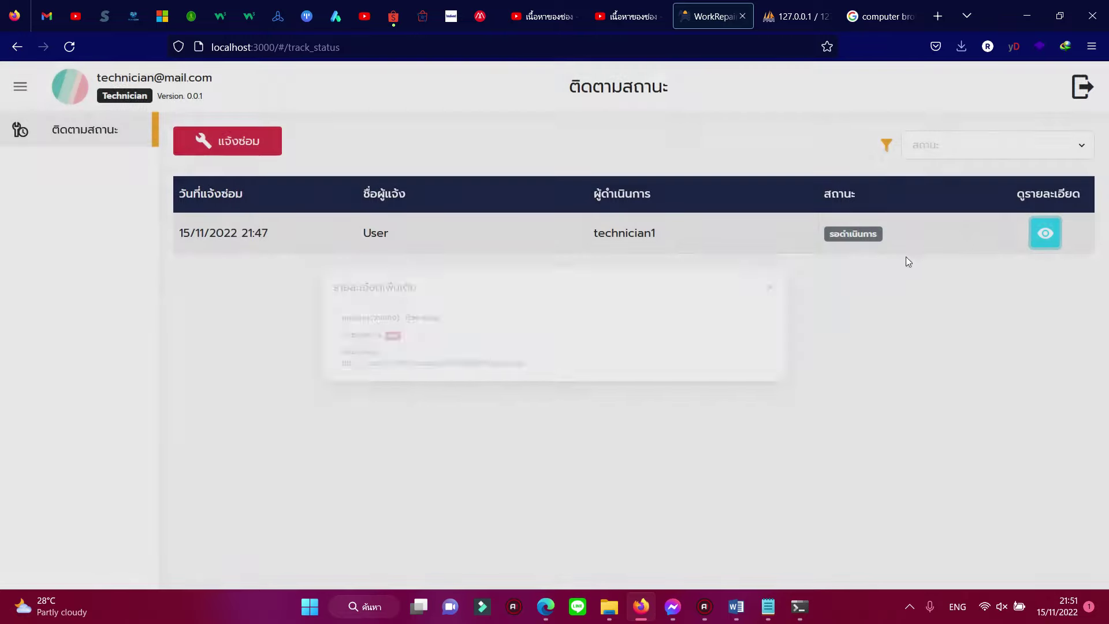
left_click(1085, 92)
left_click(528, 399)
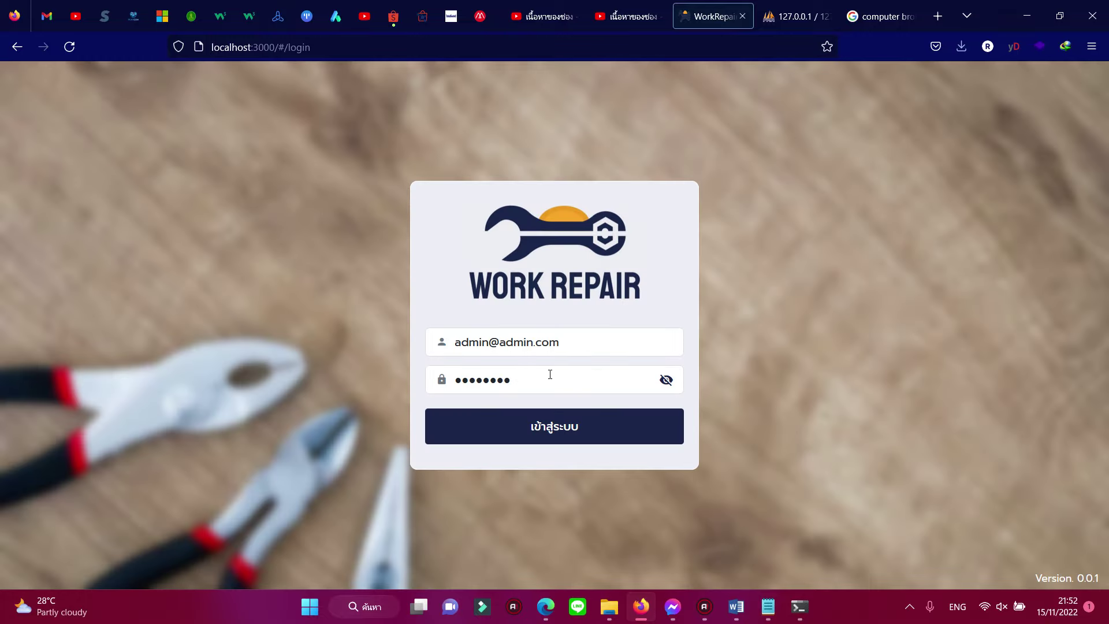
Step: Sign in as admin, fixing the password after a login error and declining to save it
triple_click(567, 347)
left_click(489, 342)
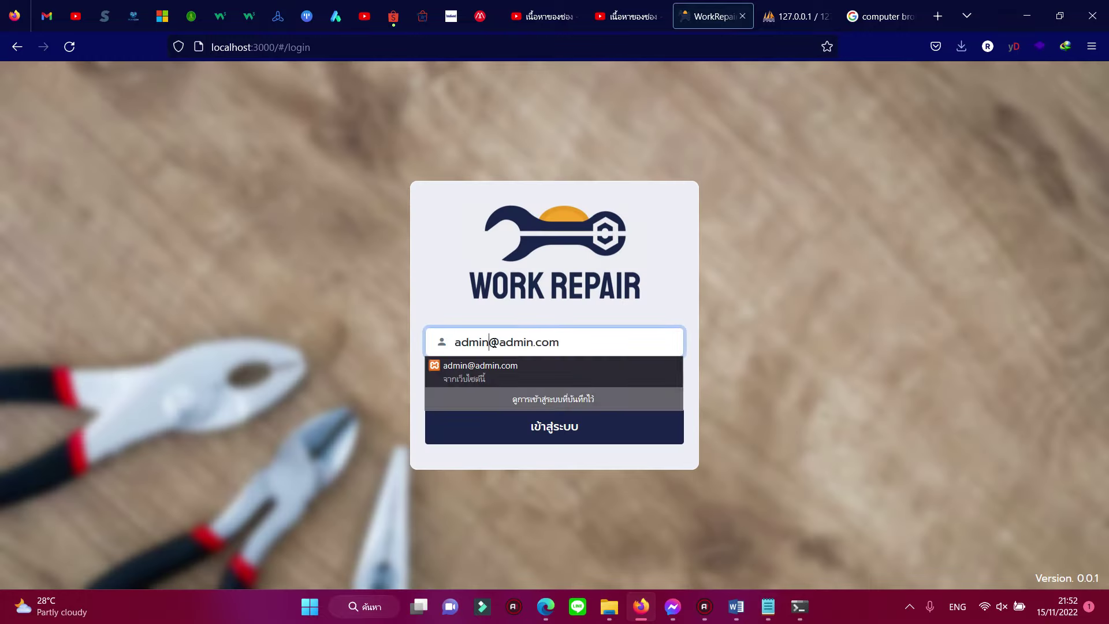
left_click(605, 333, "shift")
key("BackSpace")
key("Tab")
type("admin")
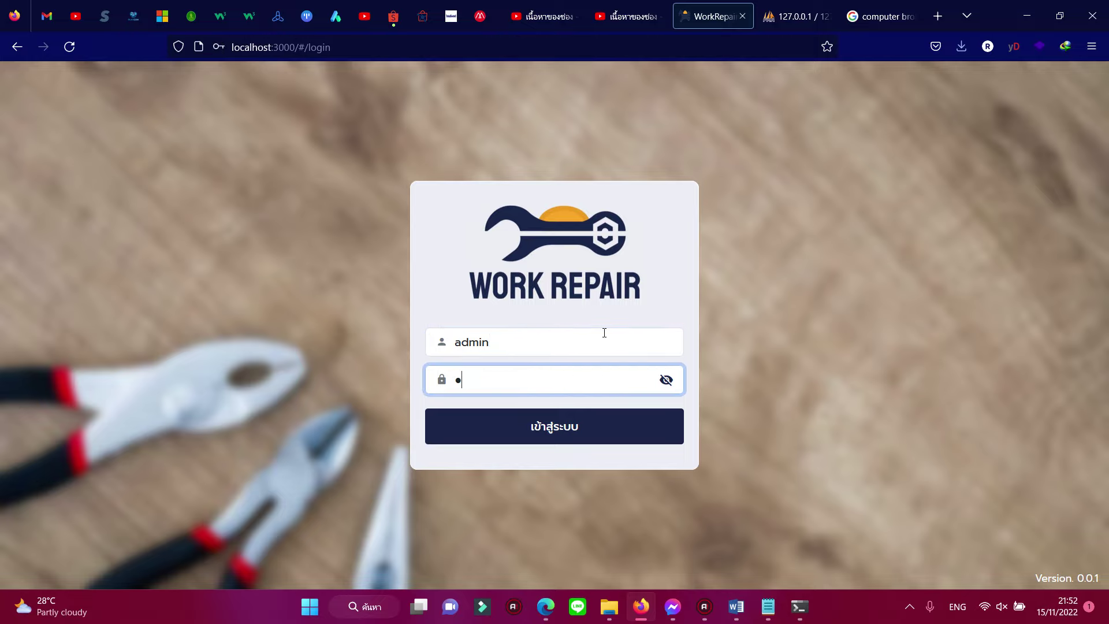
type("12345")
key("Return")
left_click(575, 397)
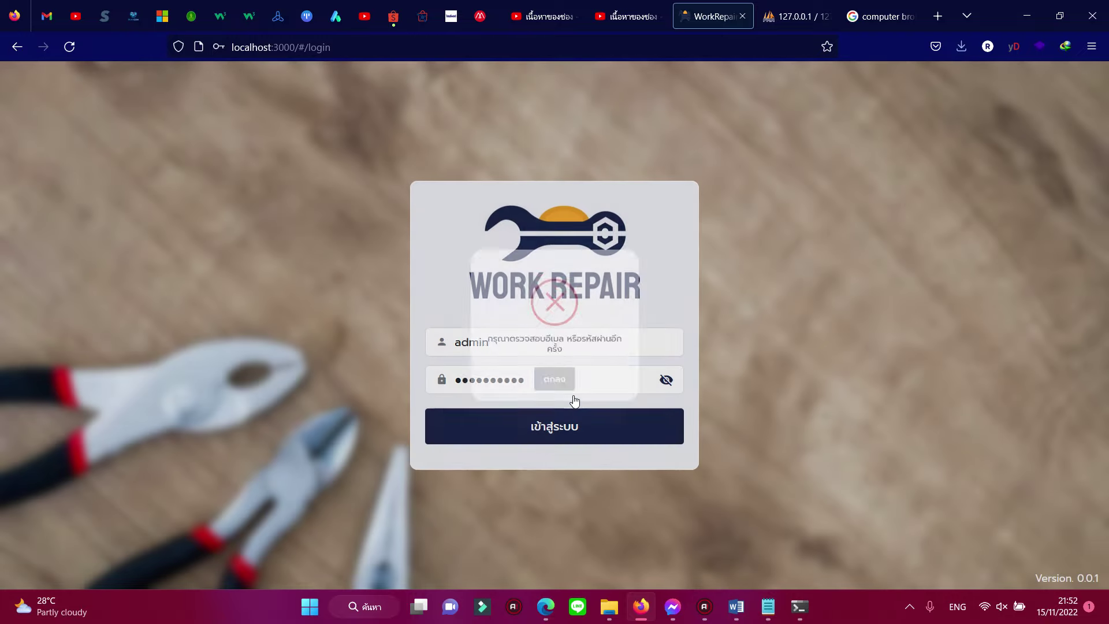
key("BackSpace")
key("BackSpace")
key("BackSpace")
key("Return")
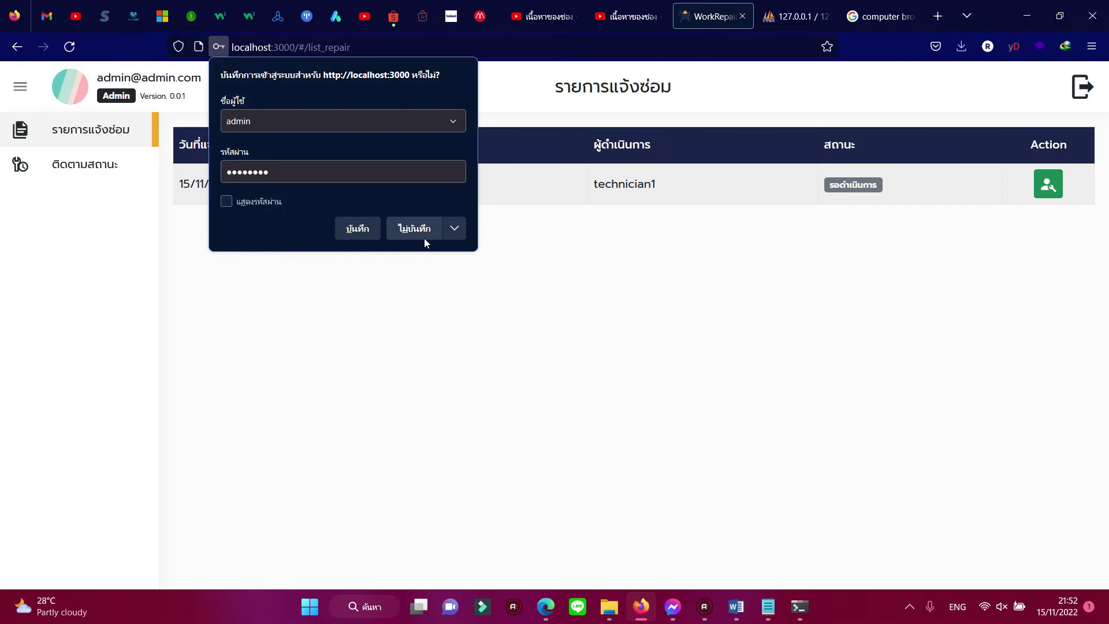
left_click(424, 237)
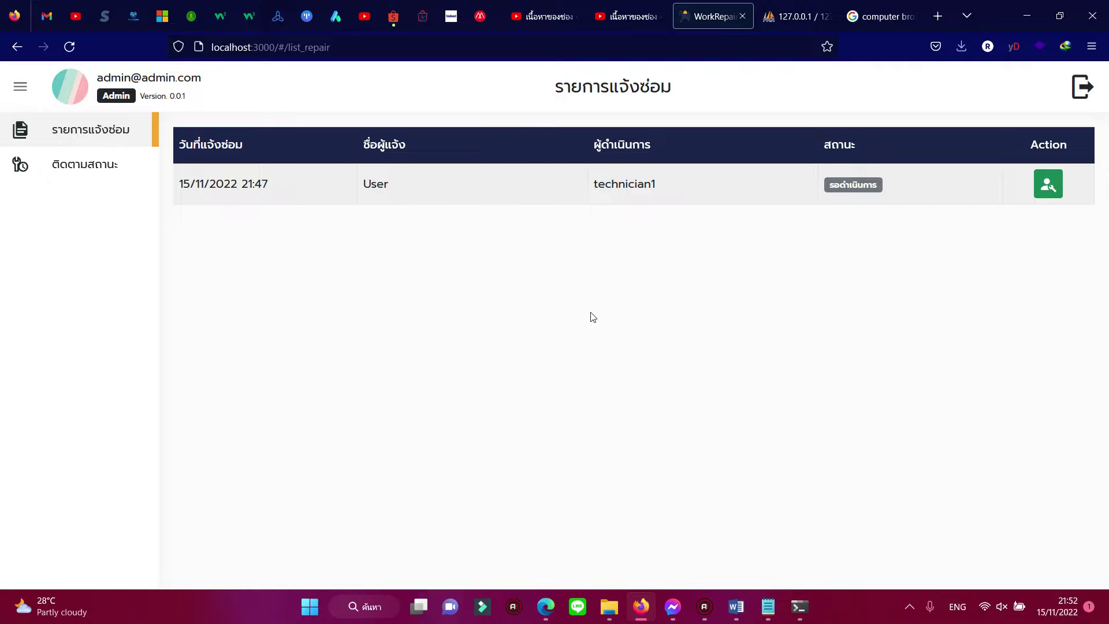
Step: Change the User's repair request status to สำเร็จ and save the update
left_click(1049, 185)
left_click(540, 240)
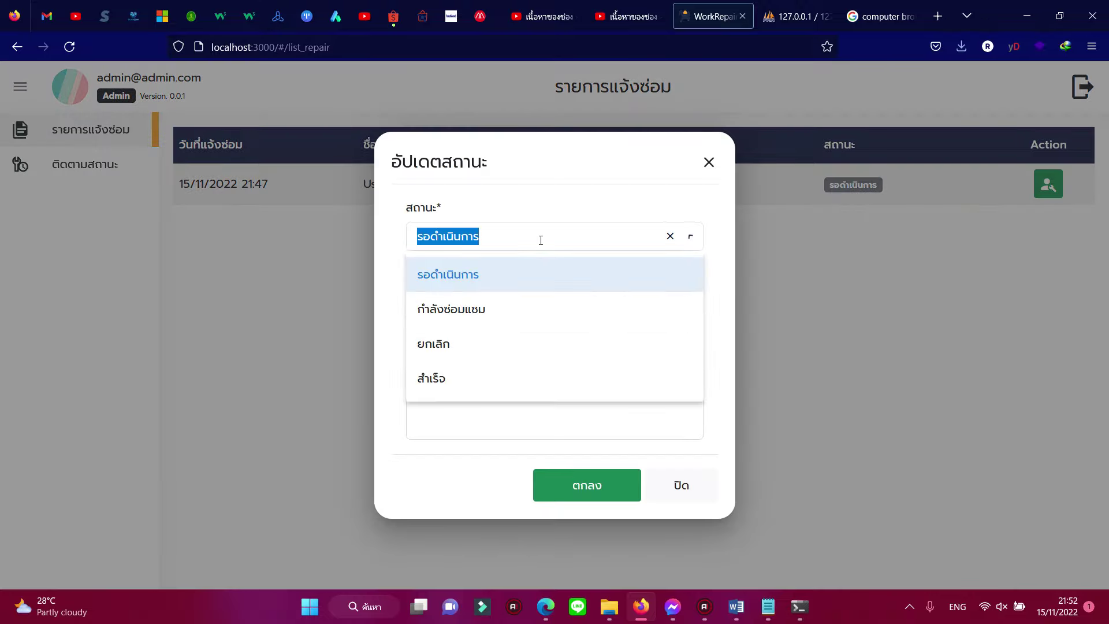
left_click(510, 377)
left_click(598, 494)
left_click(569, 406)
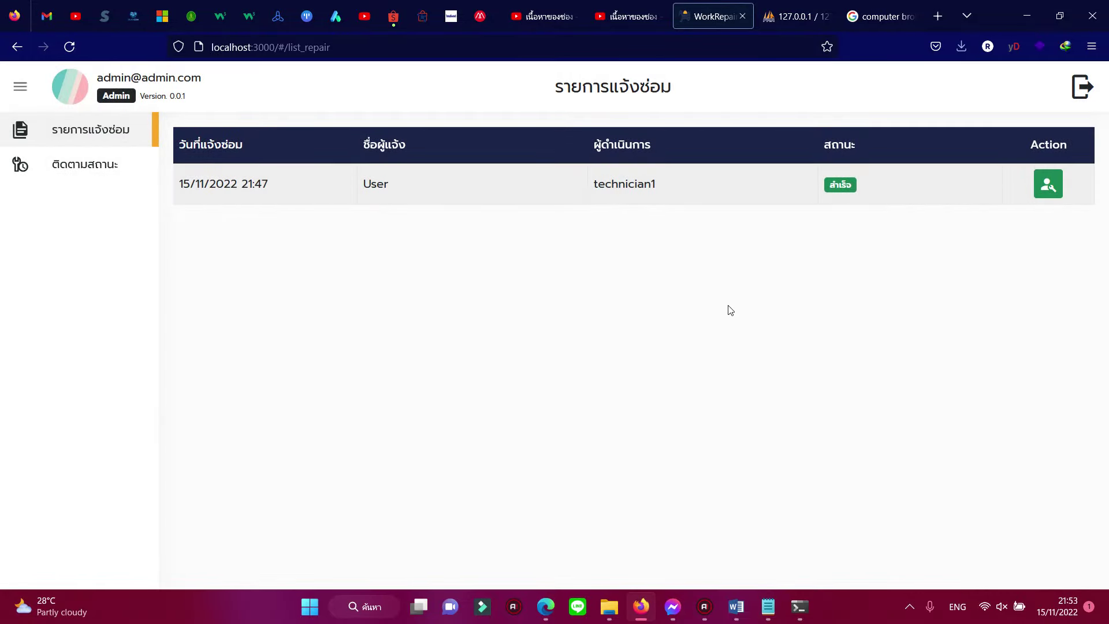